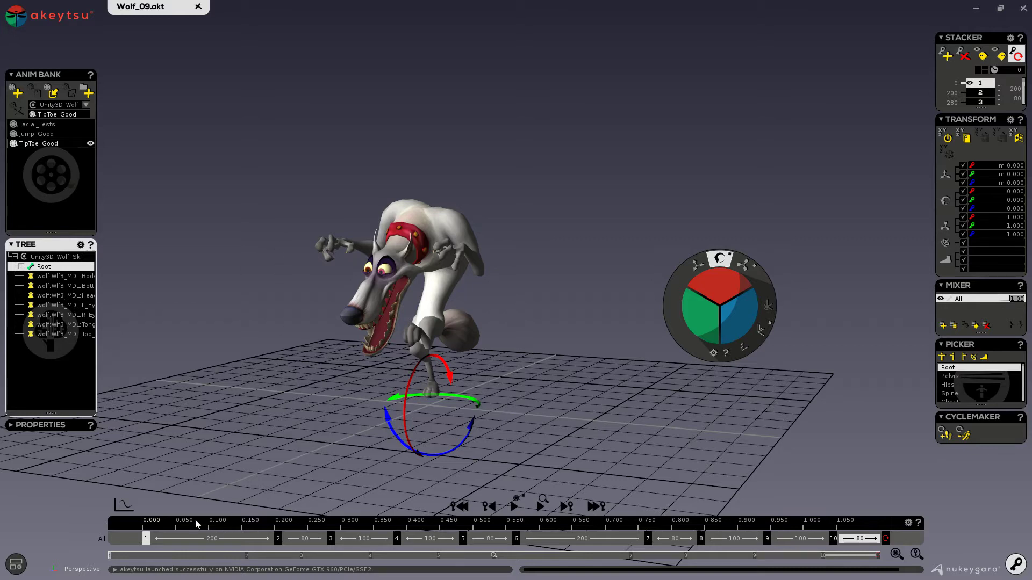
Step: Reset all transform channels of the wolf's rig at key 2 of the TipToe_Good animation and inspect the pose
click(401, 532)
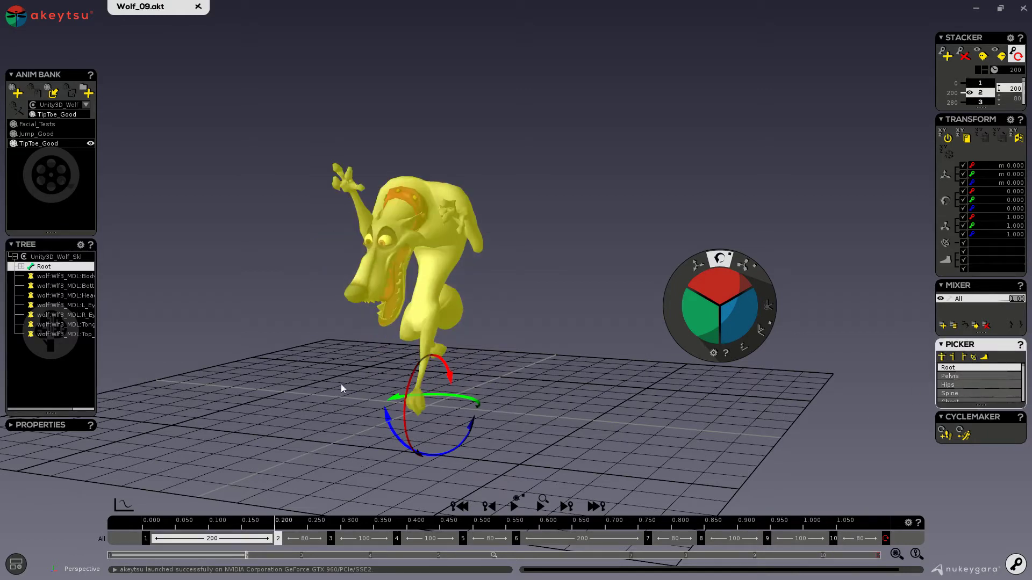
click(945, 139)
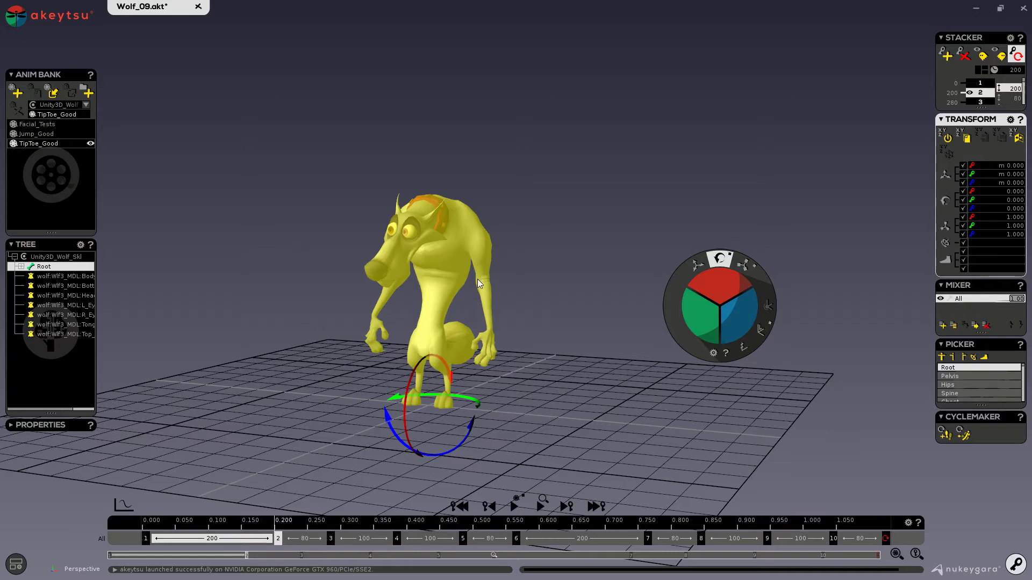
alt+drag(292, 342, 456, 350)
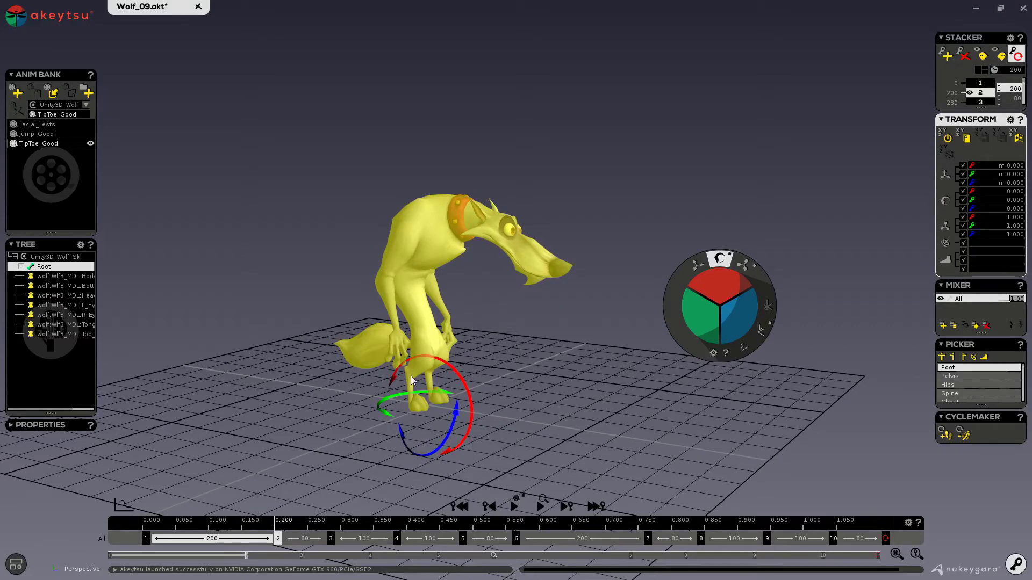
alt+drag(507, 385, 336, 364)
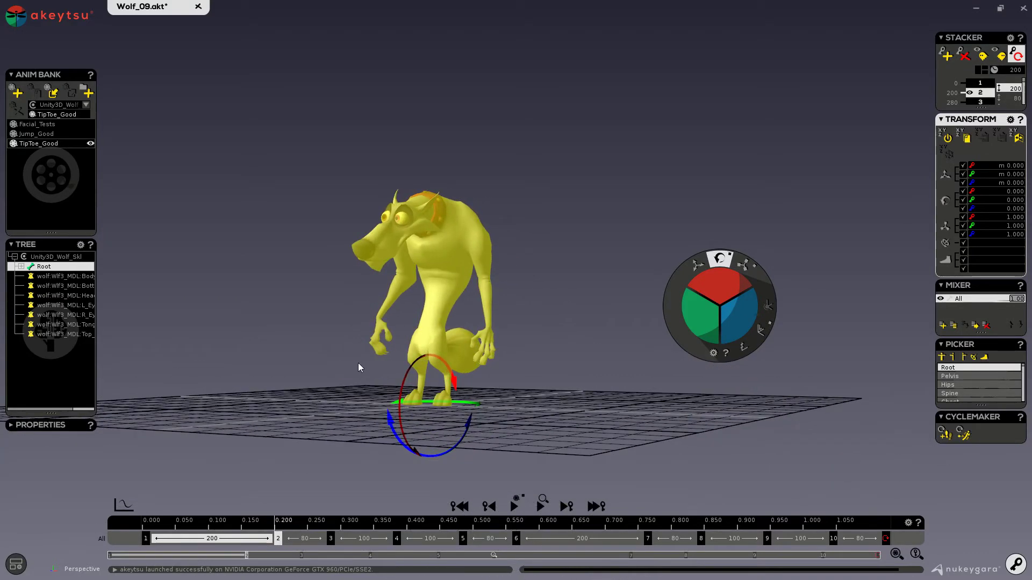
Step: Scrub the TipToe_Good animation to key 5, and add a new animation for the wolf
drag(243, 529, 458, 521)
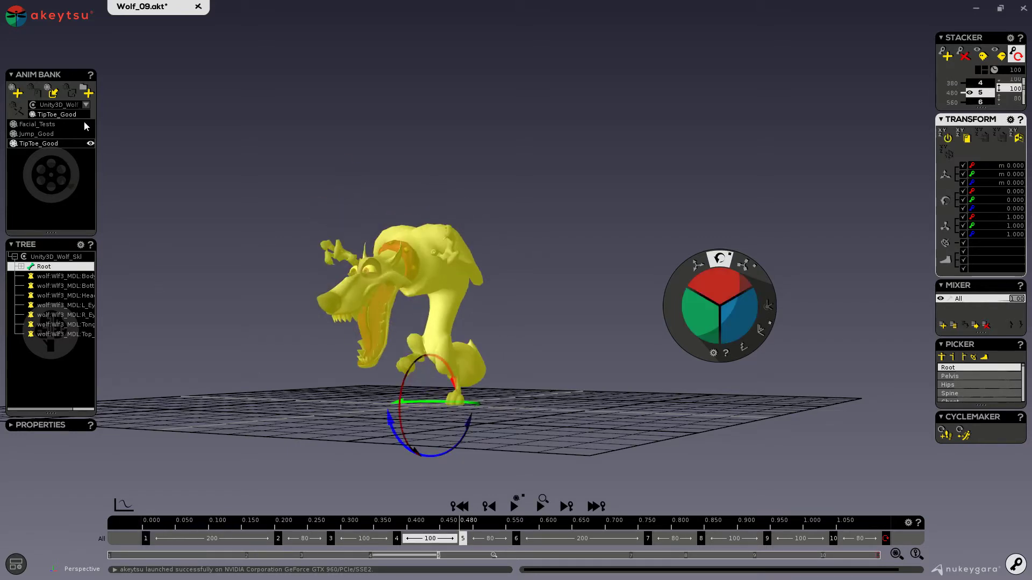
click(14, 92)
alt+drag(230, 245, 279, 269)
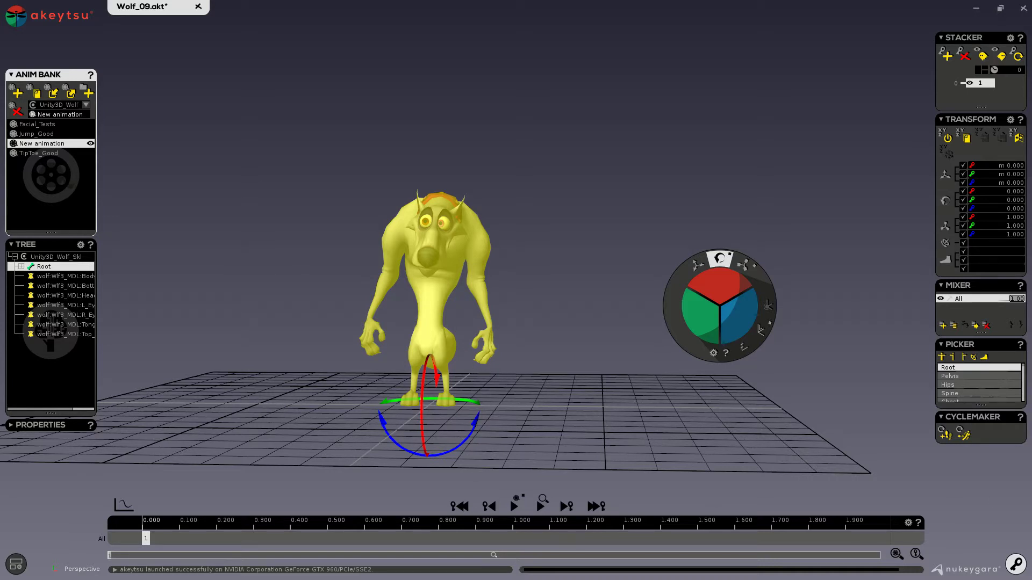
Step: Switch to the rigging workspace, rotate the wolf's joints as a test, and reset their channels to the bind pose
click(1015, 563)
middle_drag(512, 338, 459, 320)
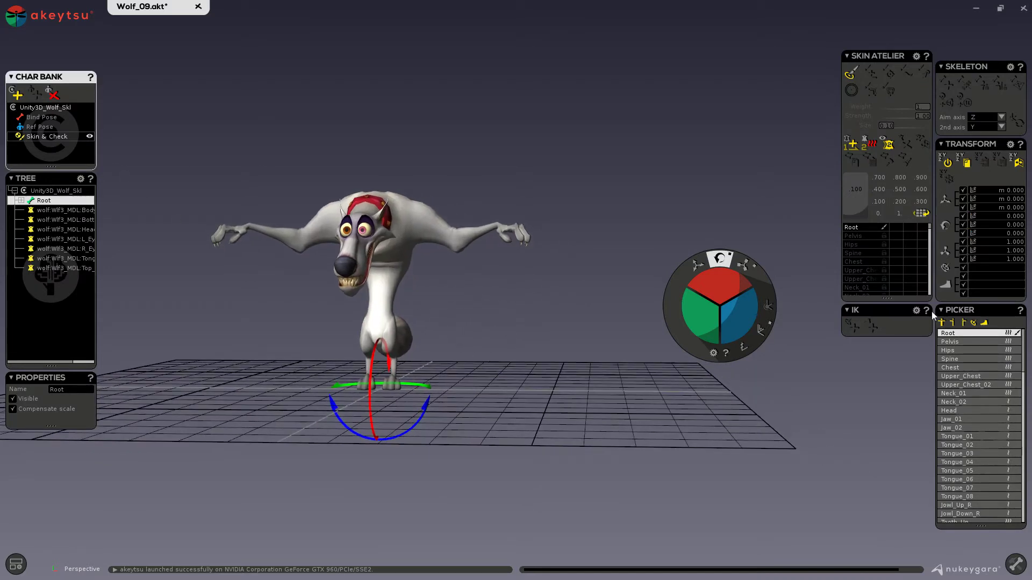
drag(723, 290, 731, 326)
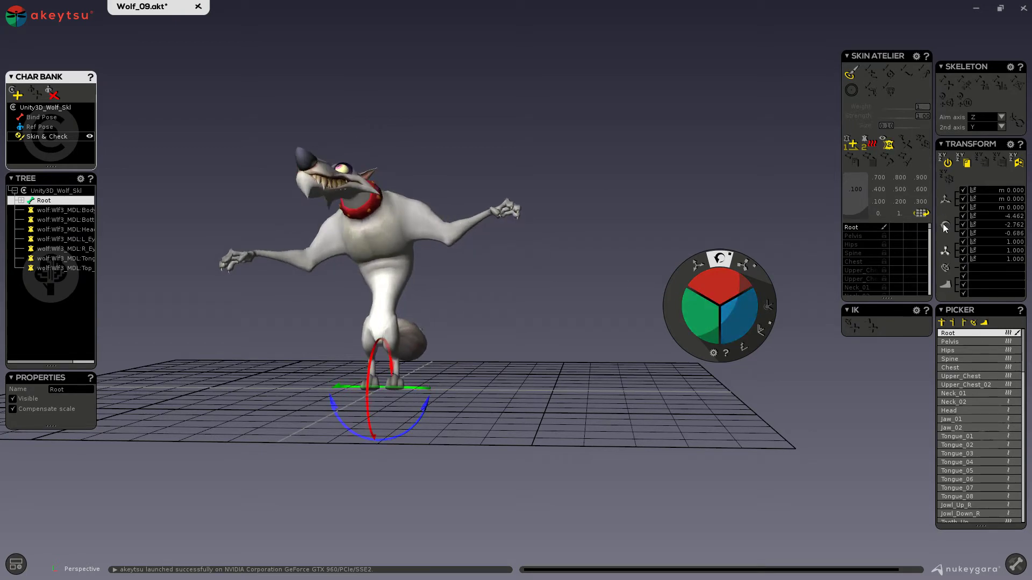
click(947, 164)
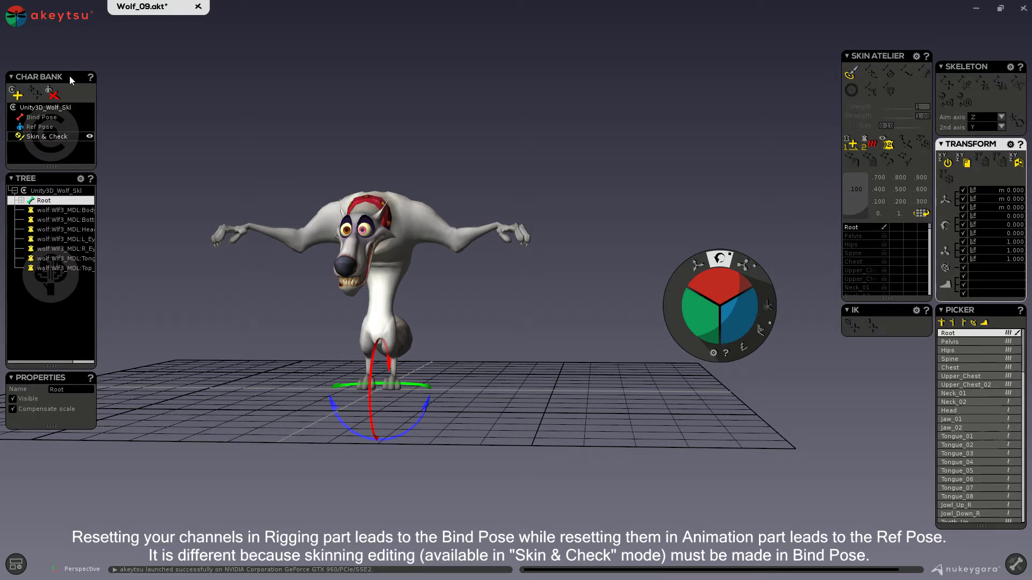
Step: Collapse and re-expand the Unity3D_Wolf_Skl hierarchy, and expand Root down to the Pelvis joint
click(12, 94)
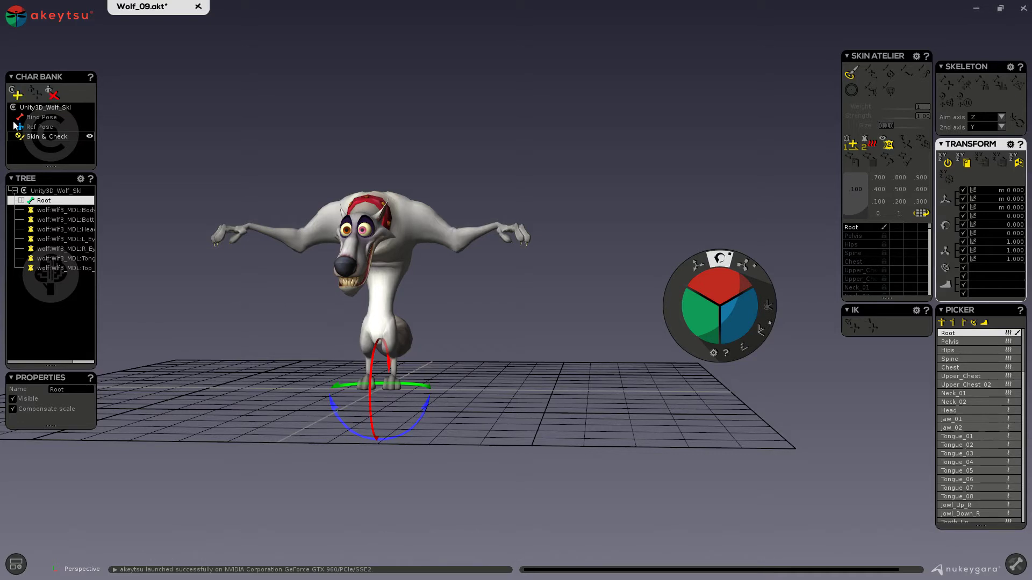
click(14, 109)
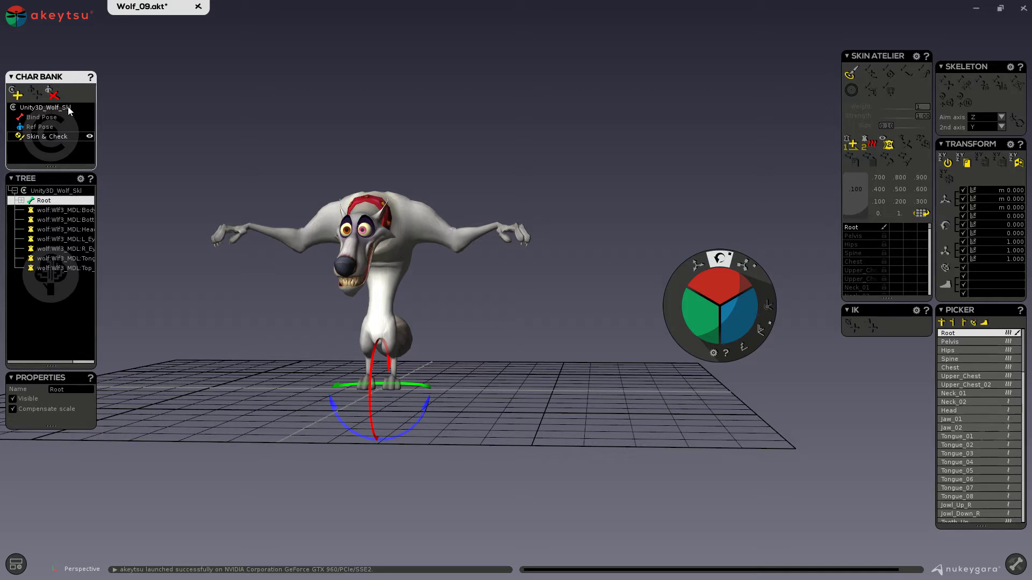
mouse_move(28, 209)
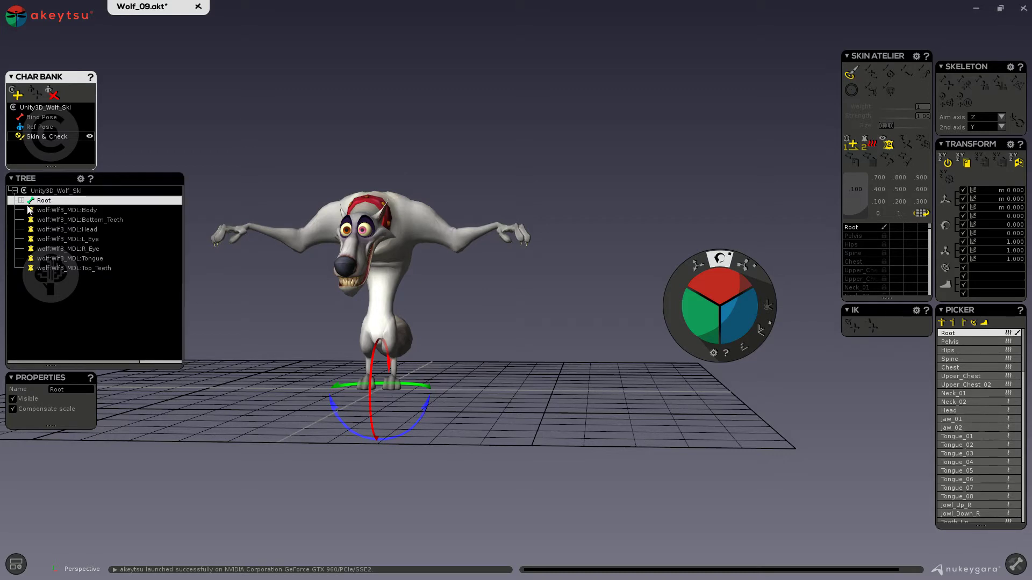
click(15, 191)
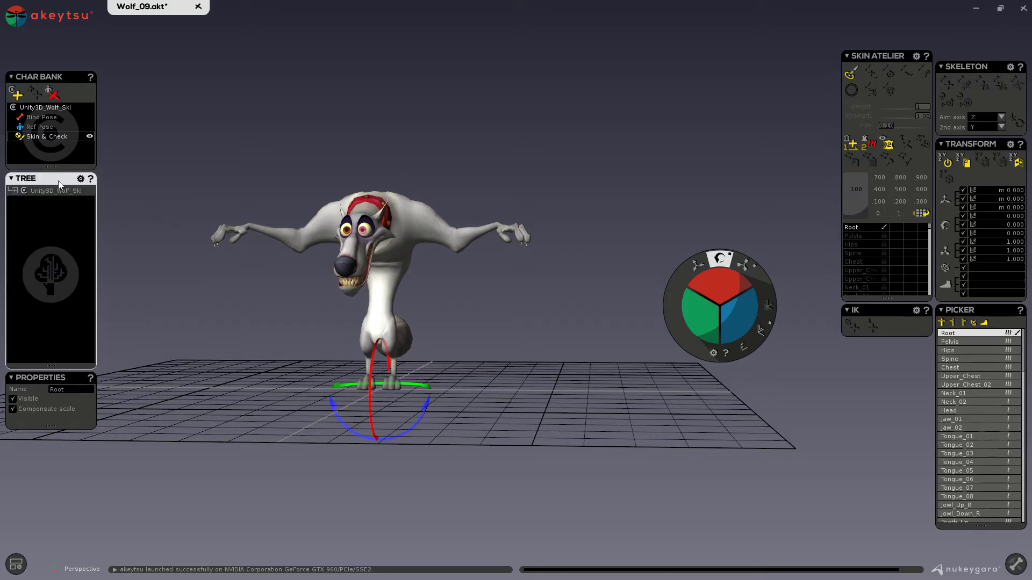
click(15, 191)
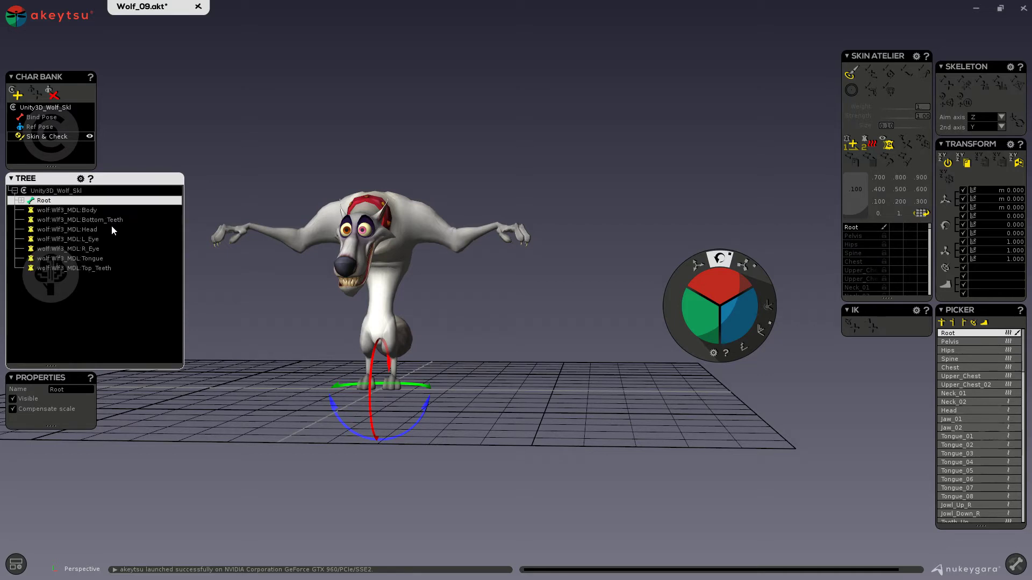
click(21, 201)
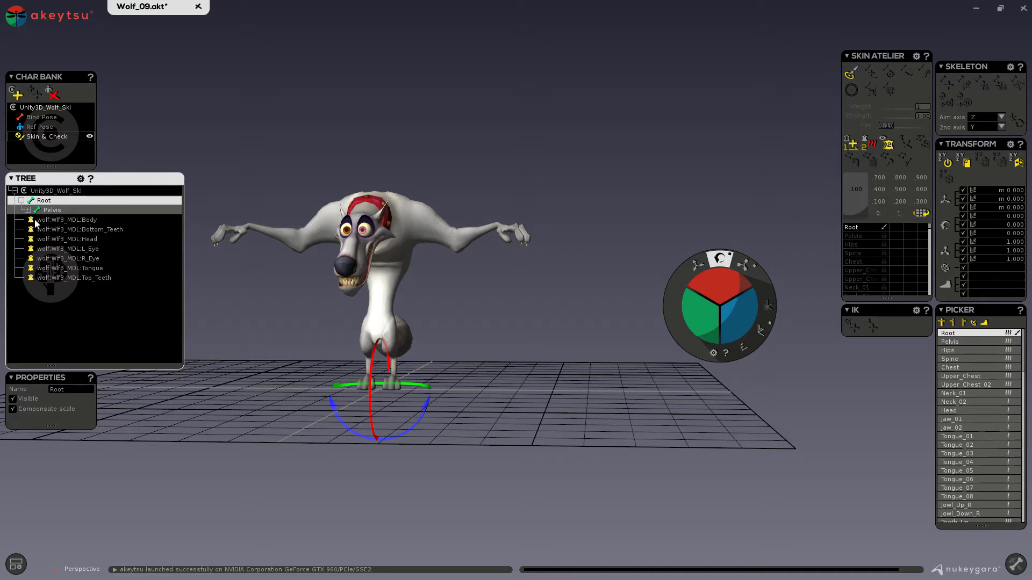
Step: Add a new character named "troll" and select it in the scene hierarchy
click(12, 91)
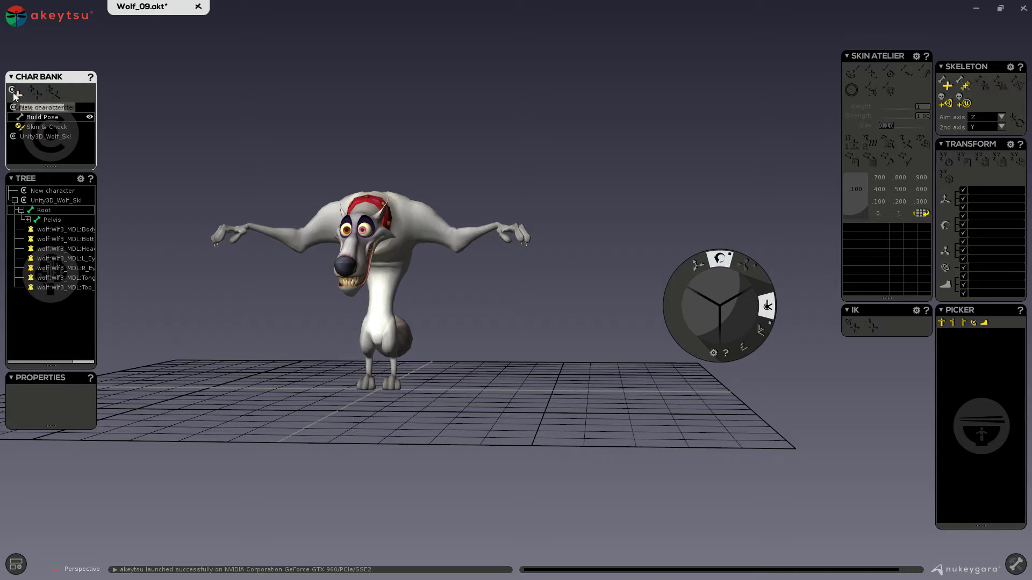
text(troll)
key(Return)
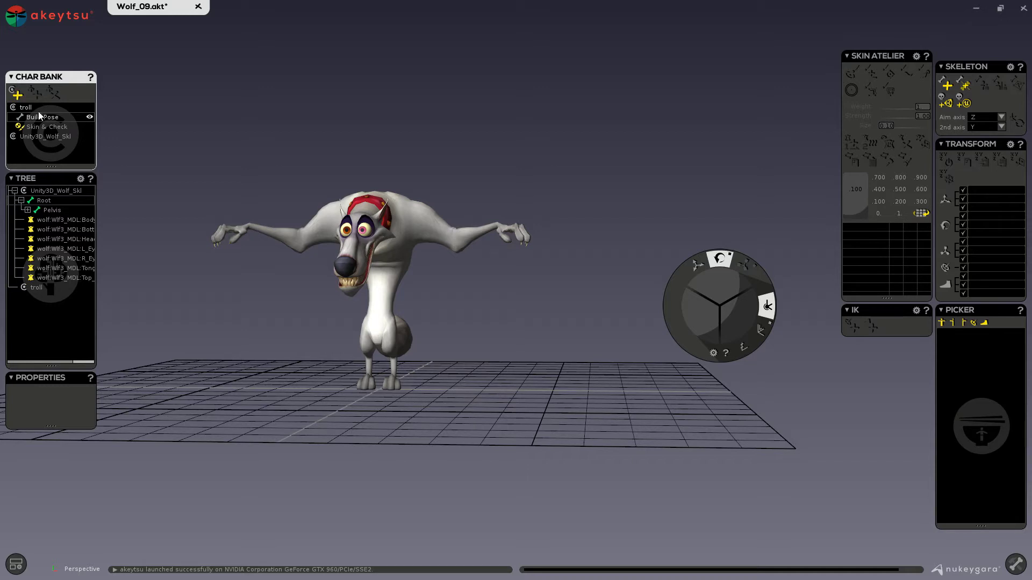
click(34, 288)
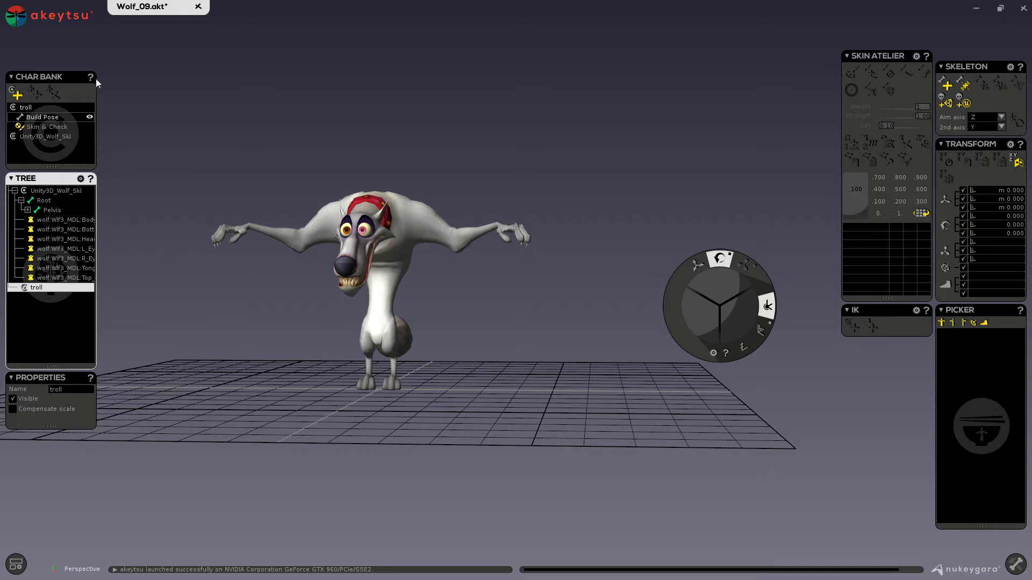
Step: Put the troll character in Skin & Check mode and make Unity3D_Wolf_Skl the active character
click(26, 109)
click(47, 127)
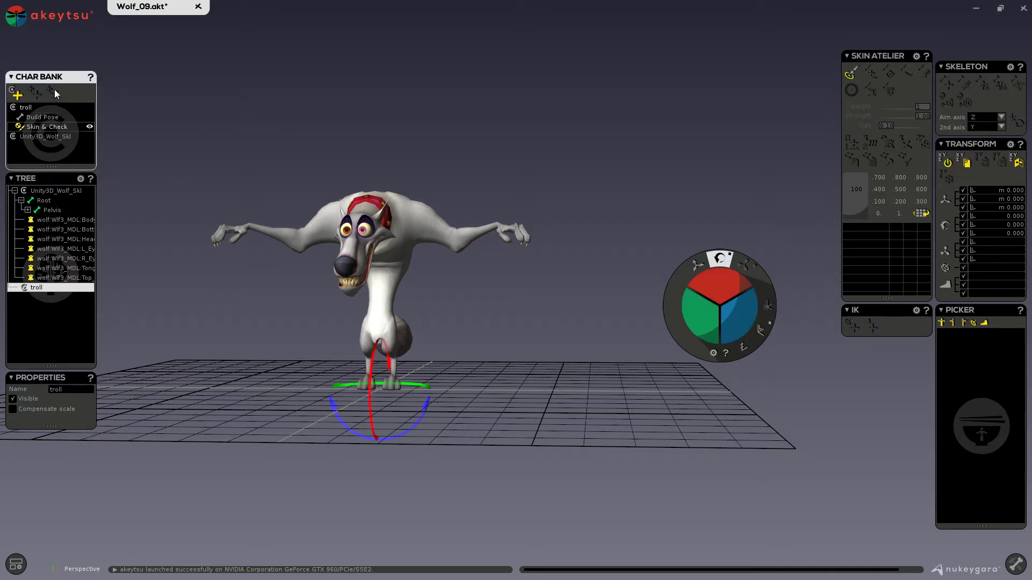
click(17, 138)
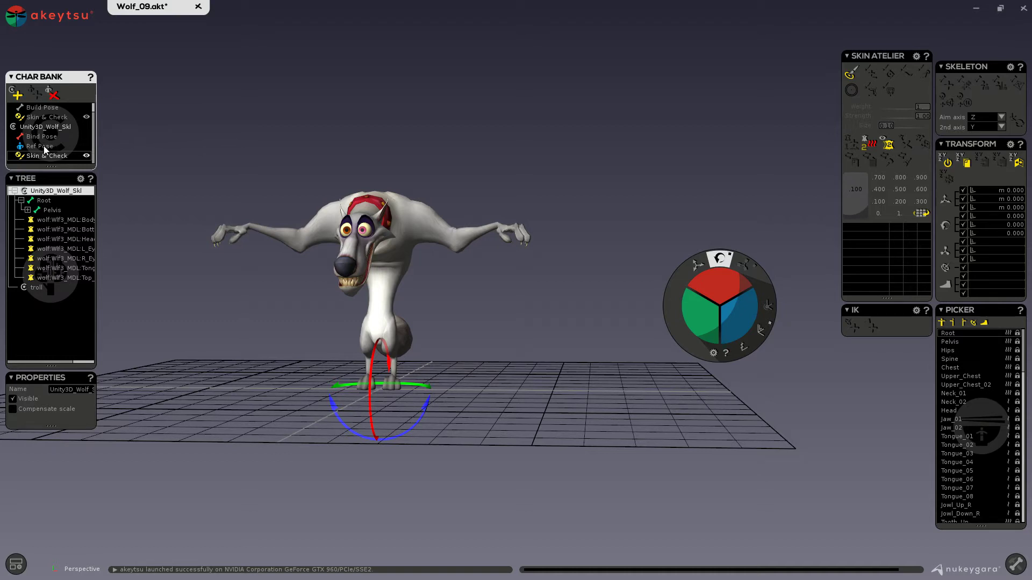
Step: Create a new scene and put its default character in Skin & Check mode
click(26, 19)
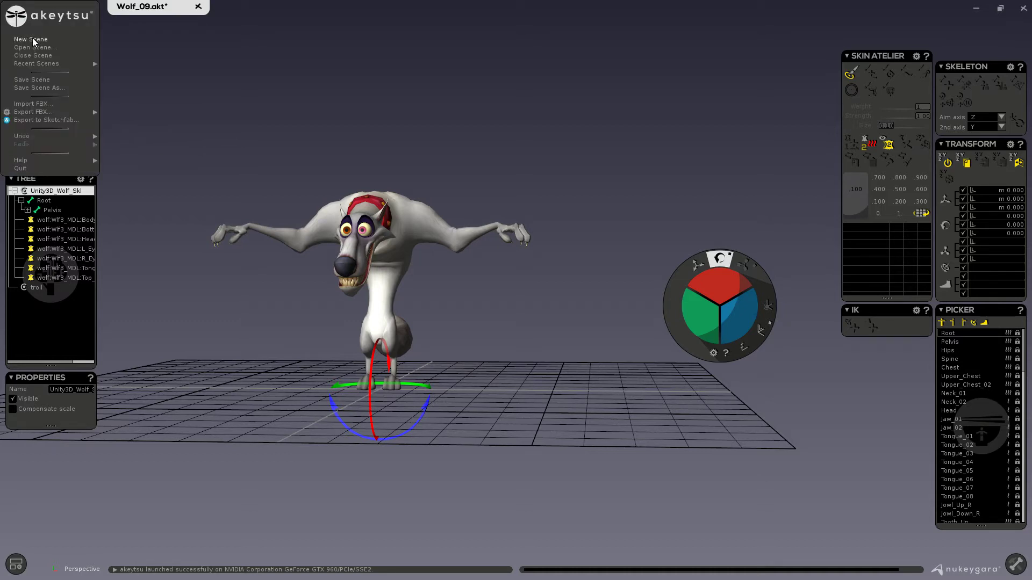
click(32, 40)
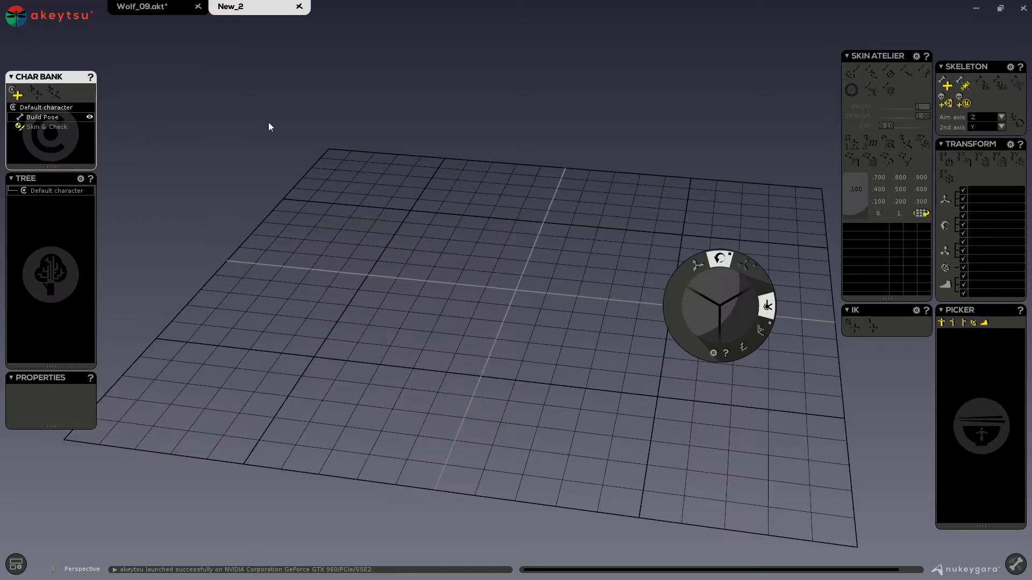
click(45, 127)
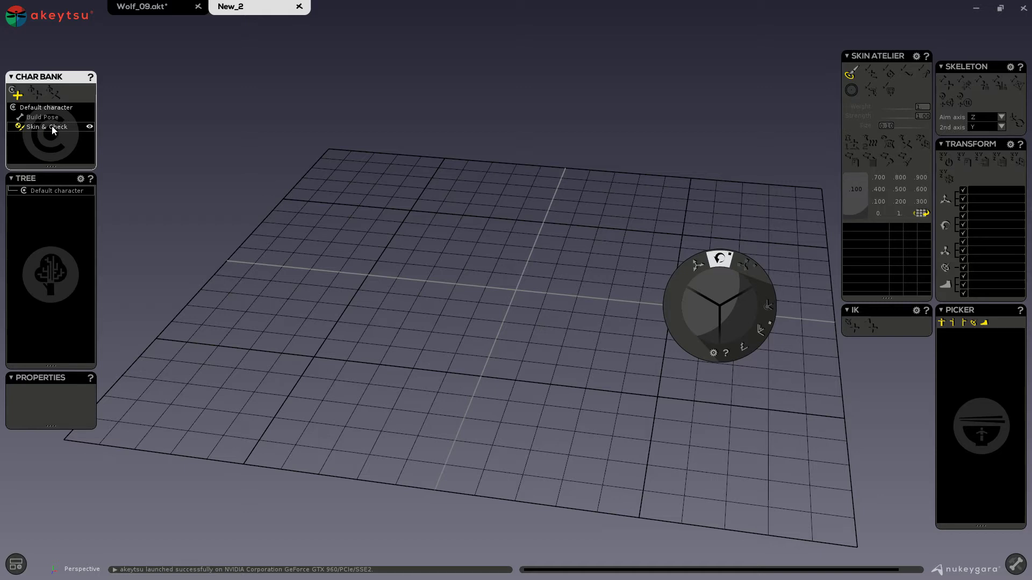
Step: In the Wolf_09 scene, detach the skin from all the wolf meshes, from Body through Top_Teeth
click(150, 8)
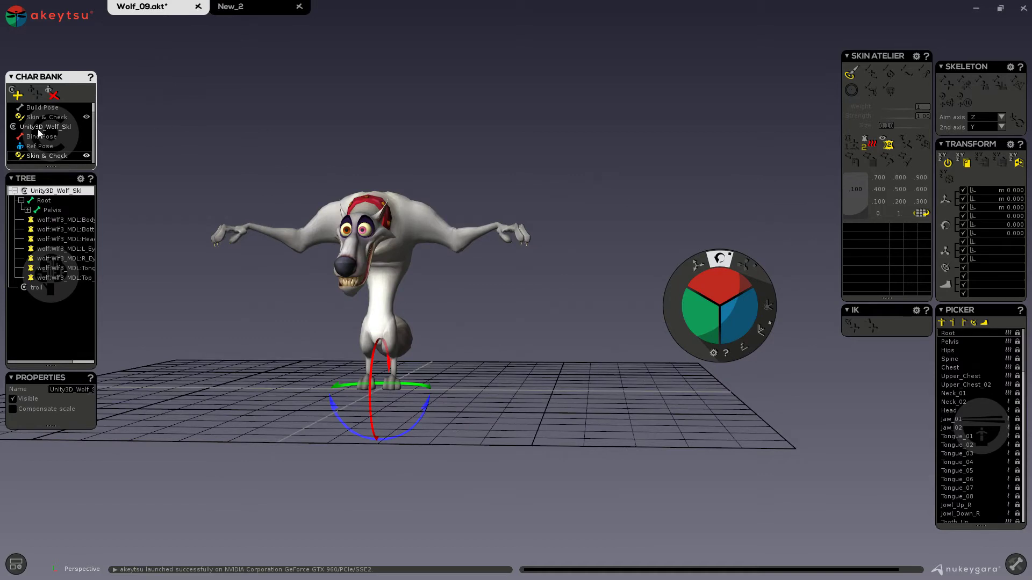
click(54, 220)
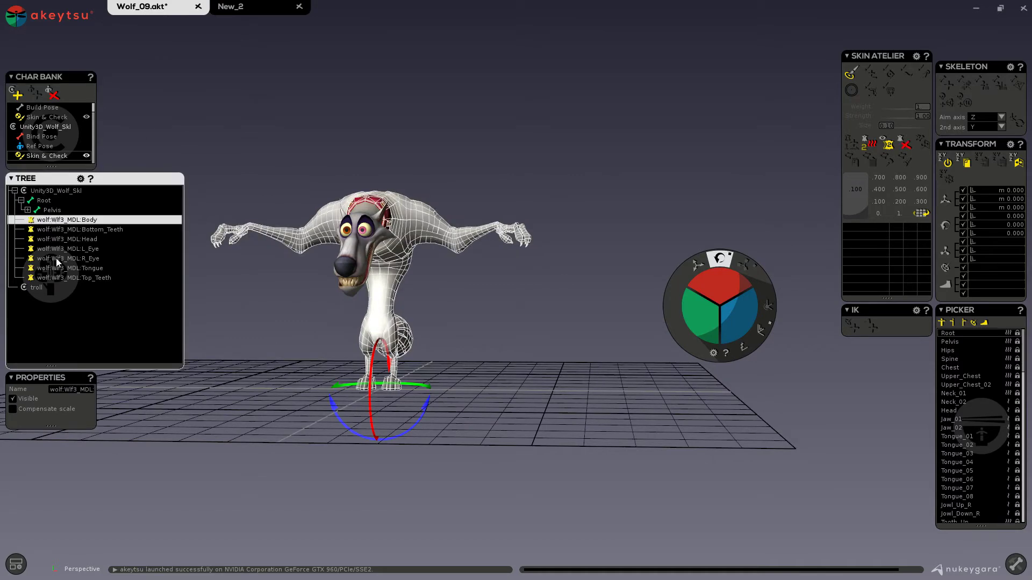
shift+click(65, 276)
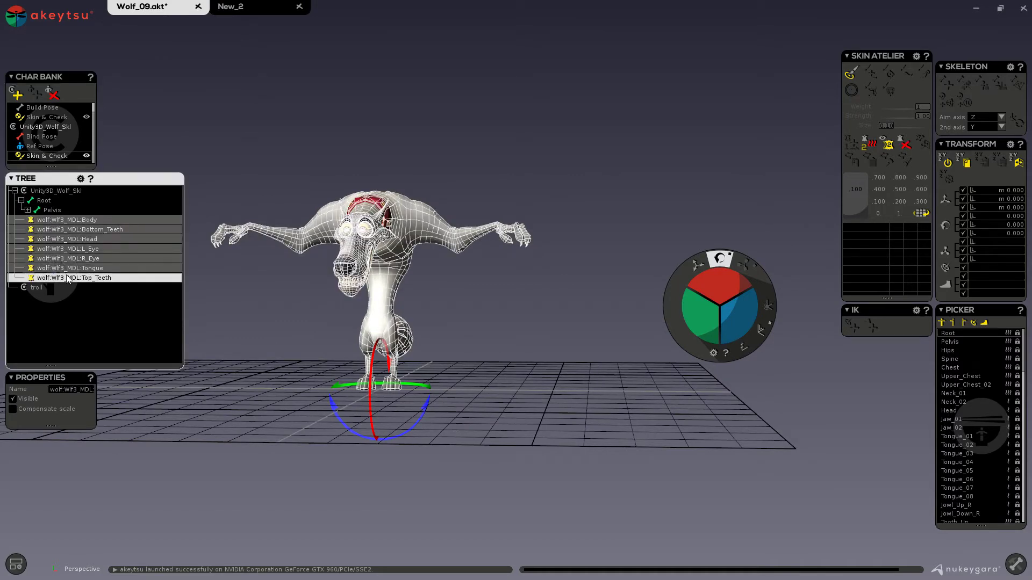
click(905, 145)
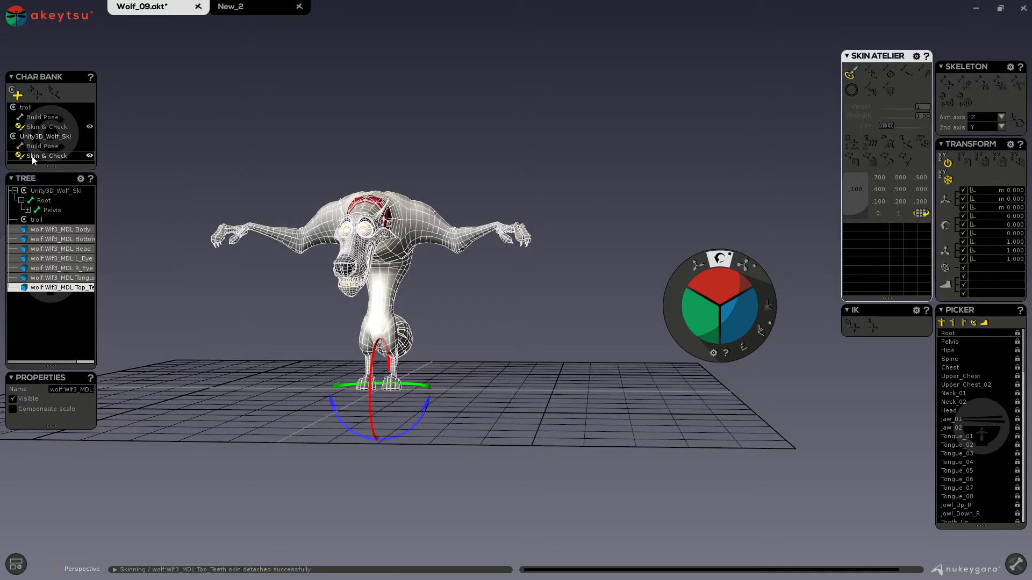
Step: Switch the Unity3D_Wolf_Skl character to Build Pose mode and select its Hips joint under Pelvis
click(13, 108)
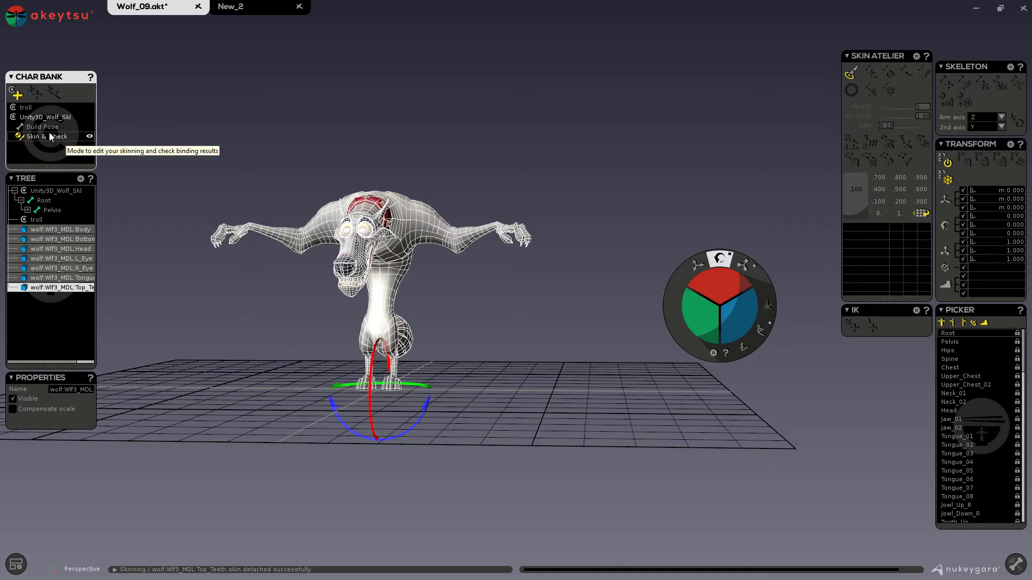
click(40, 127)
click(27, 210)
click(50, 210)
click(59, 219)
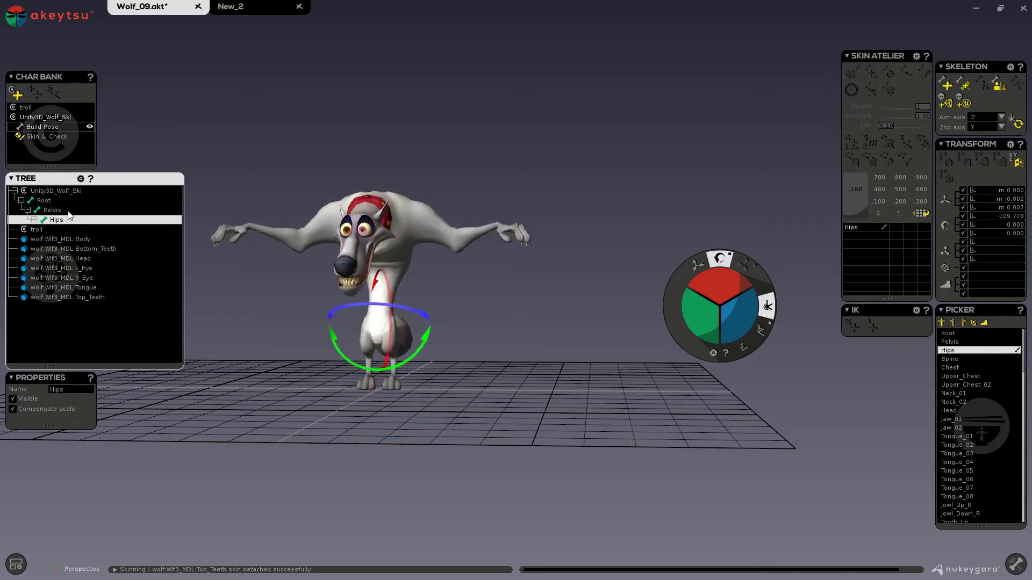
Step: Return the wolf character to Skin & Check mode and try rotating the UpperArm_R joint
click(43, 137)
click(322, 231)
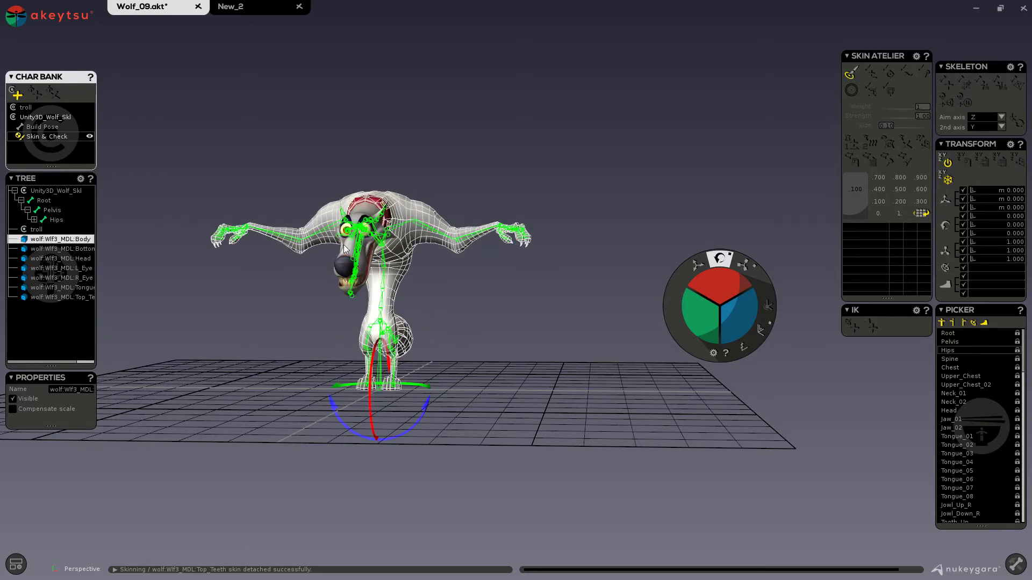
right_drag(309, 290, 342, 301)
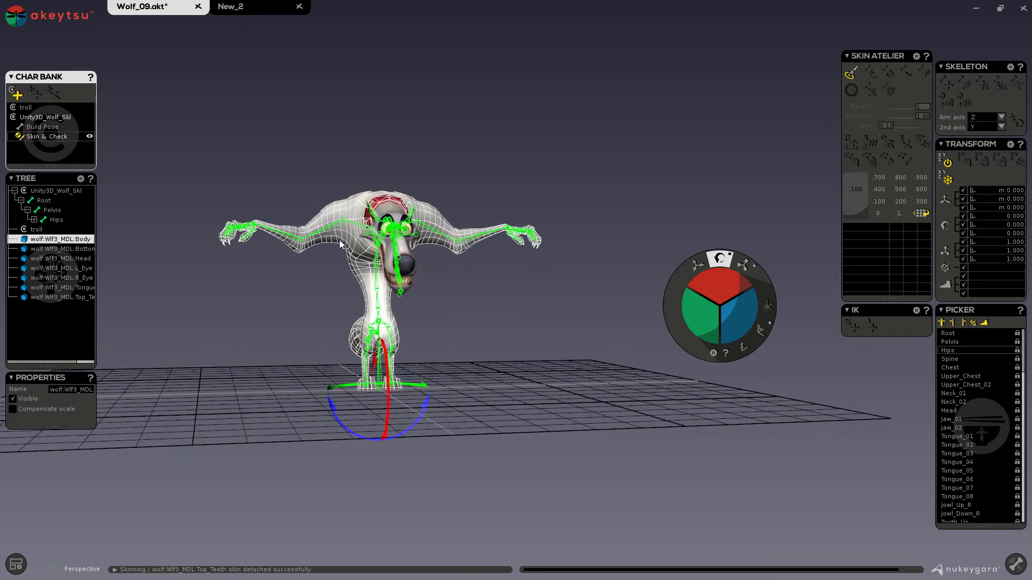
click(342, 227)
right_drag(304, 196, 415, 213)
drag(767, 305, 704, 313)
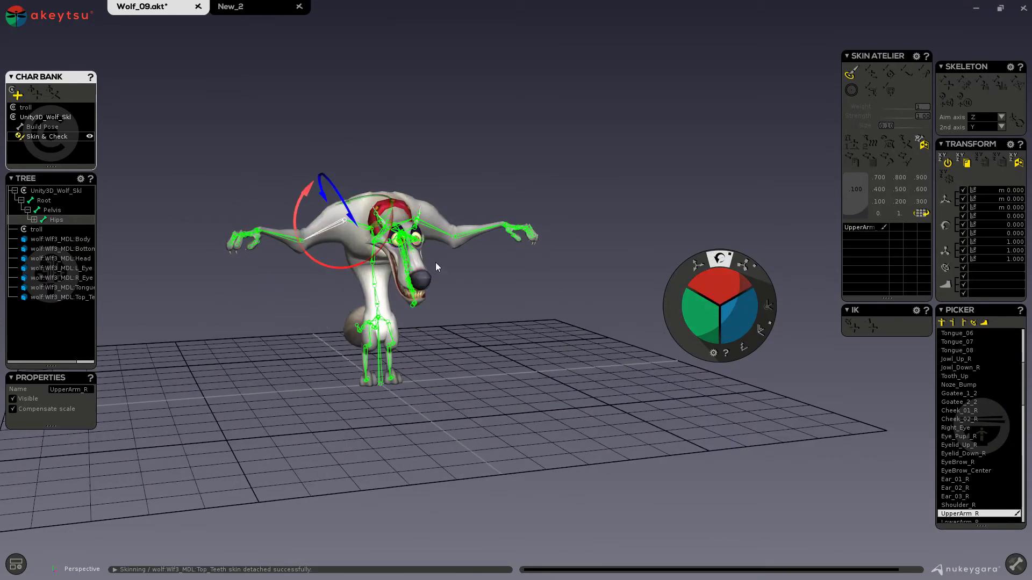
Step: In Build Pose mode, select all the wolf's joints except Root together with the meshes from Body through Top_Teeth
click(40, 126)
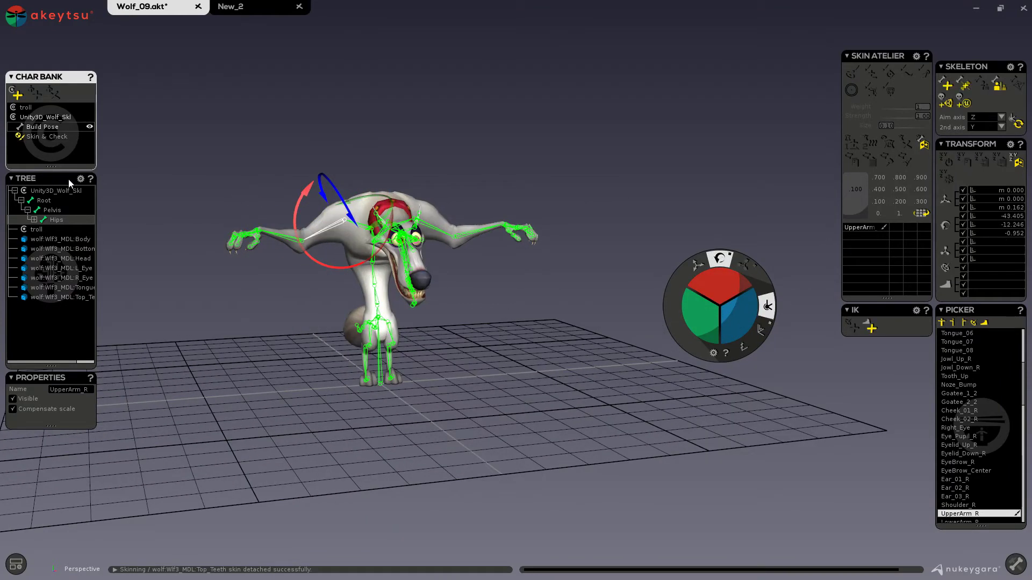
mouse_move(49, 263)
click(60, 239)
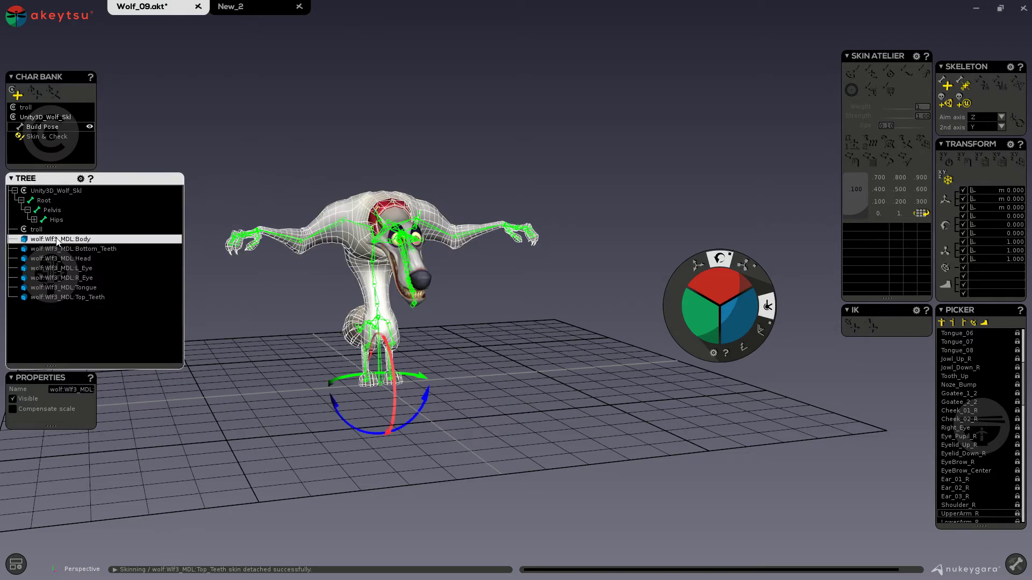
shift+click(69, 297)
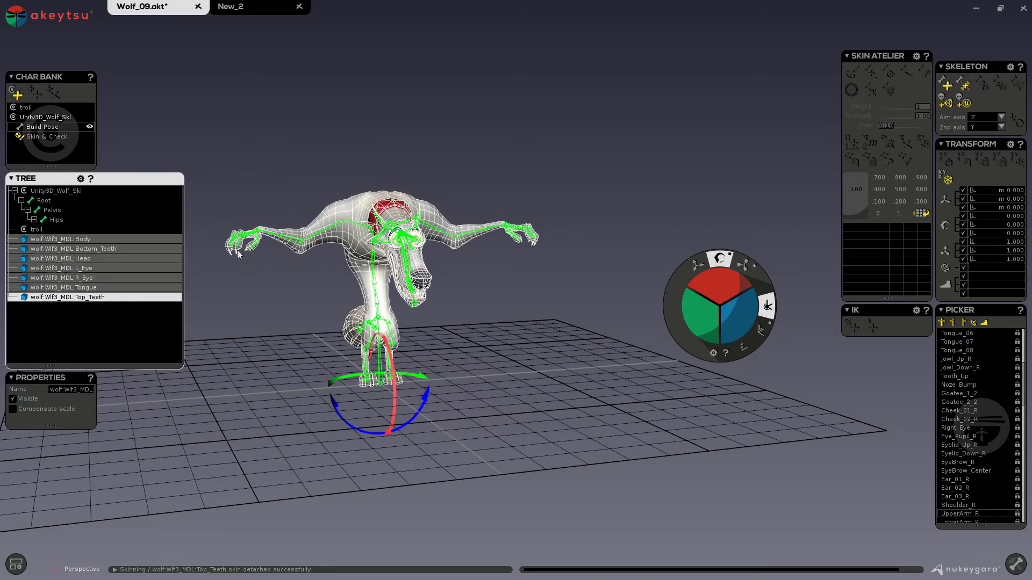
click(942, 323)
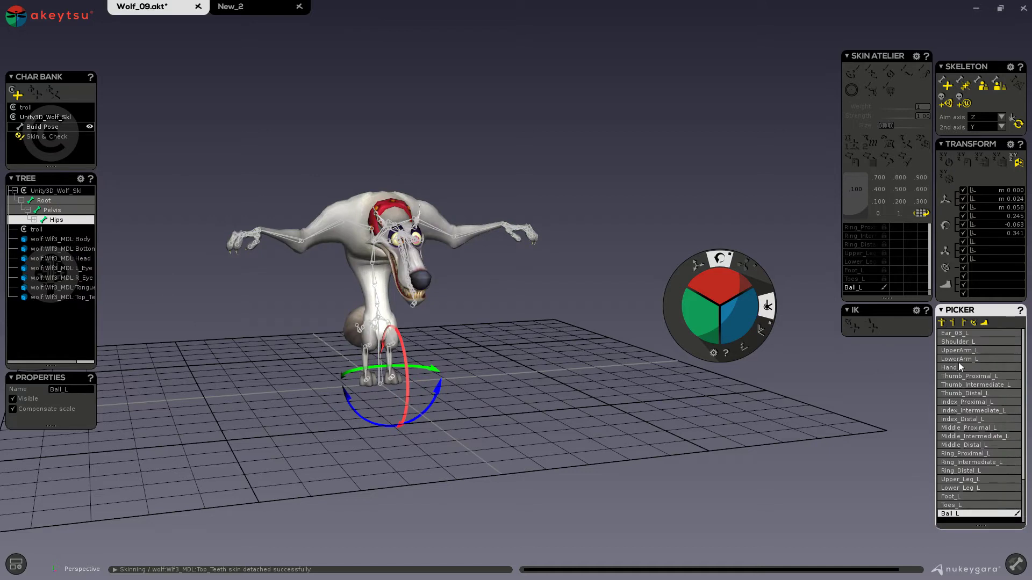
click(956, 333)
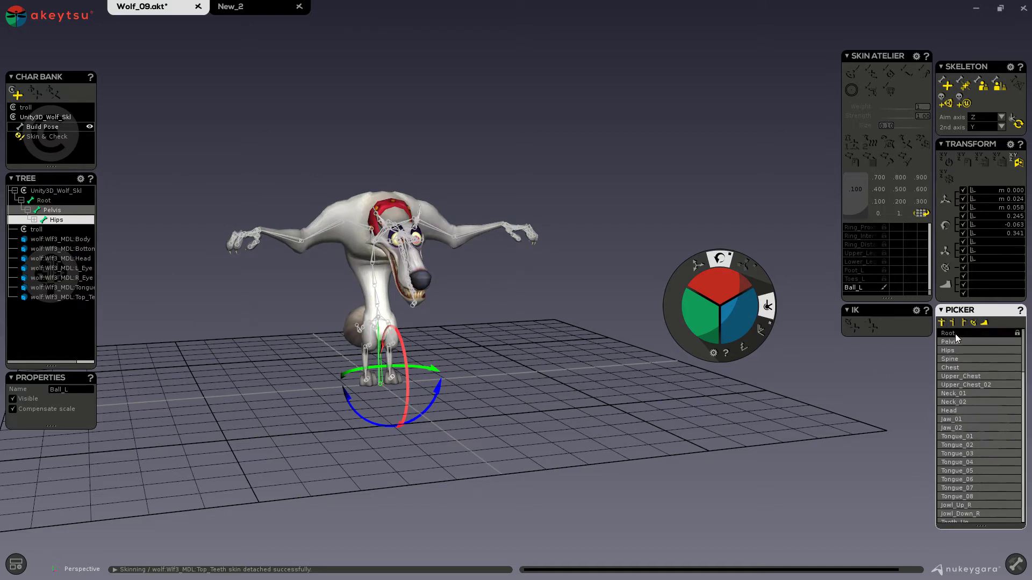
drag(81, 240, 80, 299)
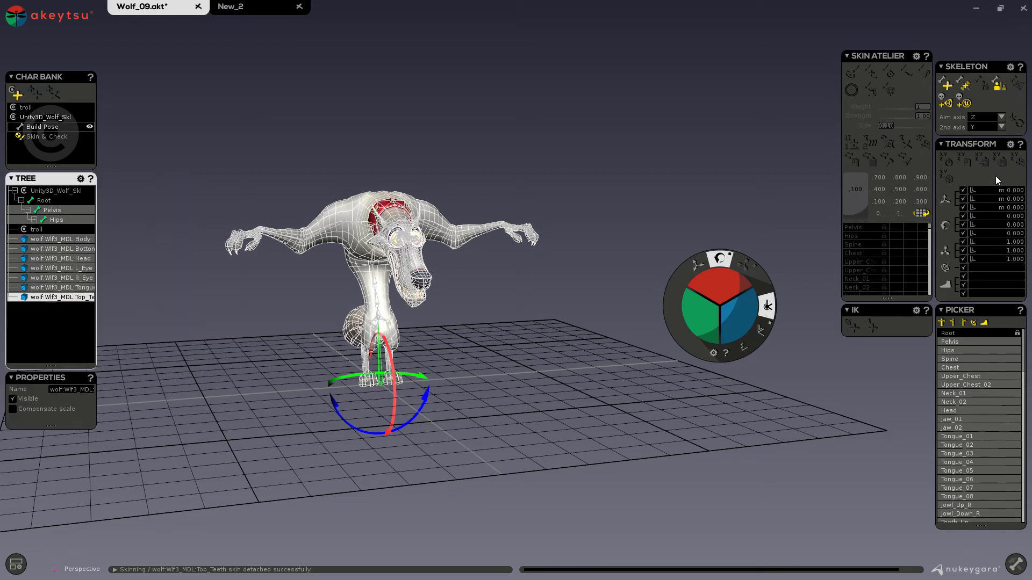
Step: In Skin & Check mode, attach the selected wolf meshes to the selected joints and smooth the skin weights
click(47, 137)
click(844, 147)
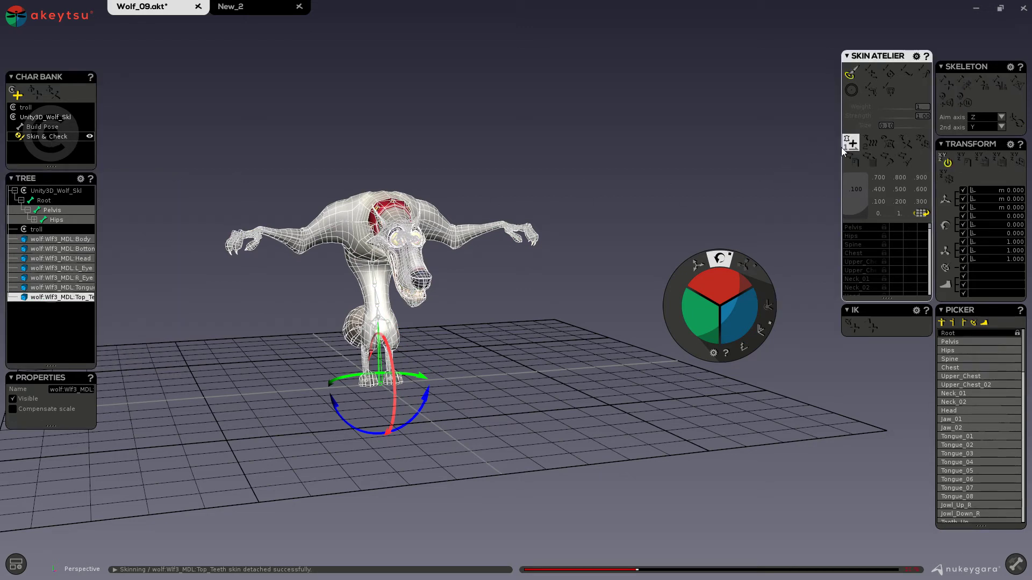
click(870, 146)
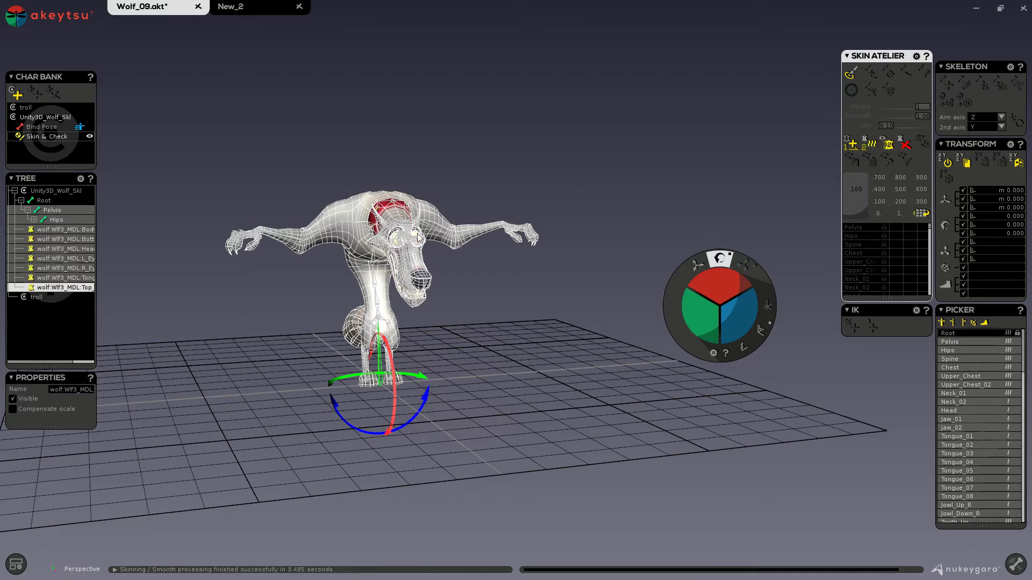
Step: View the wolf's Bind Pose, return to Skin & Check mode, and hide the skeleton display with UpperArm_R selected
click(45, 127)
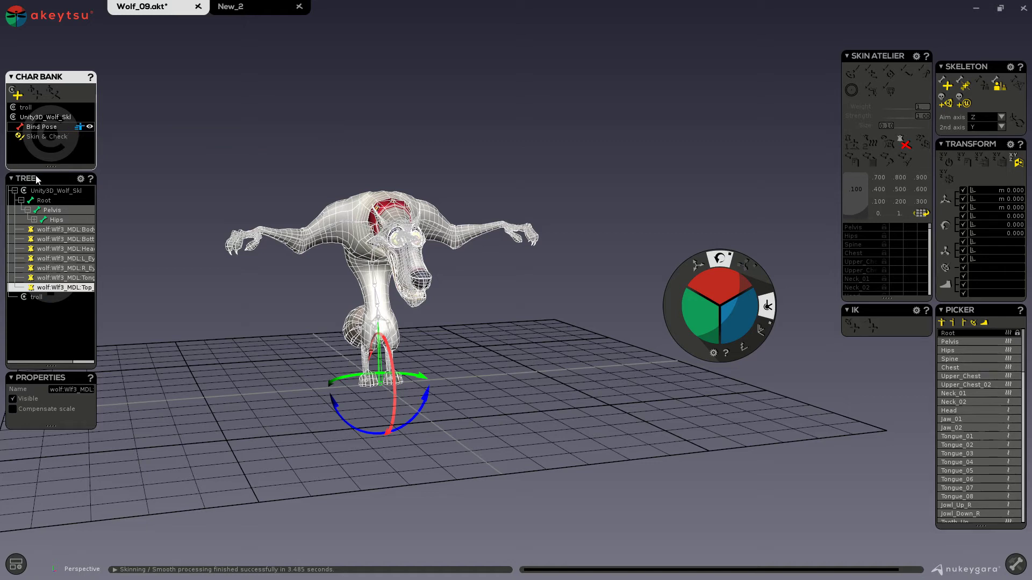
click(37, 138)
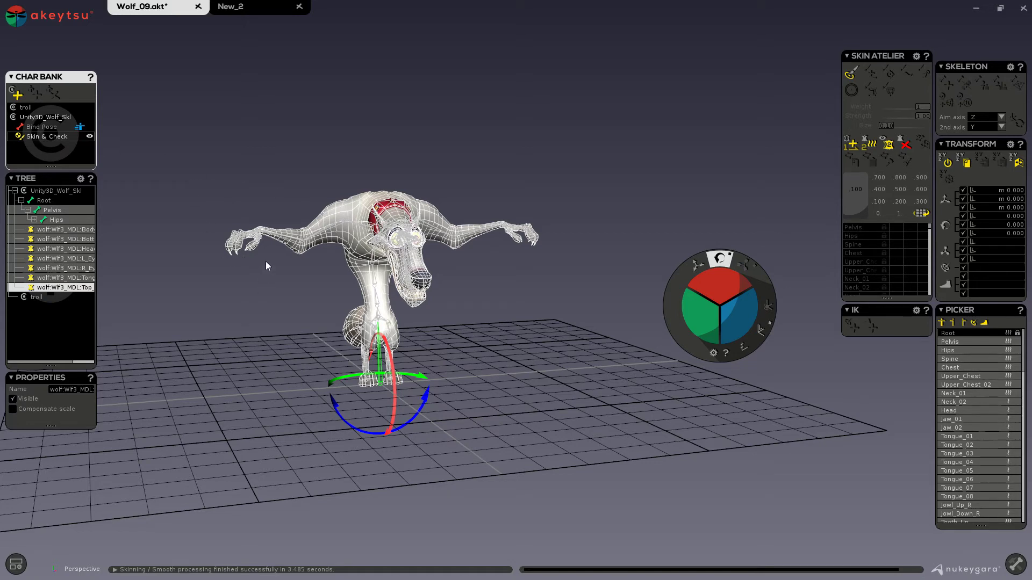
click(311, 246)
middle_drag(333, 250, 309, 340)
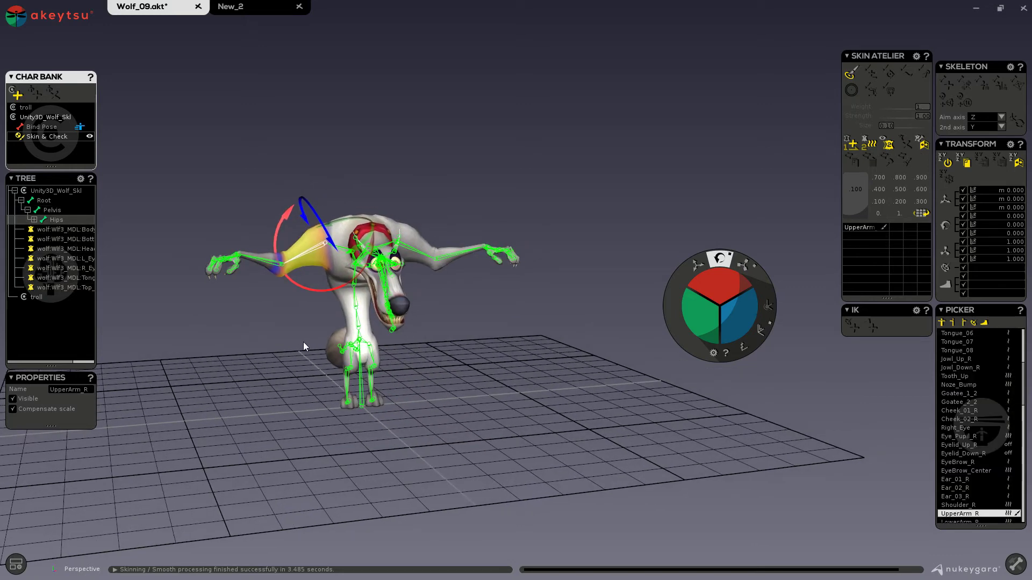
key(h)
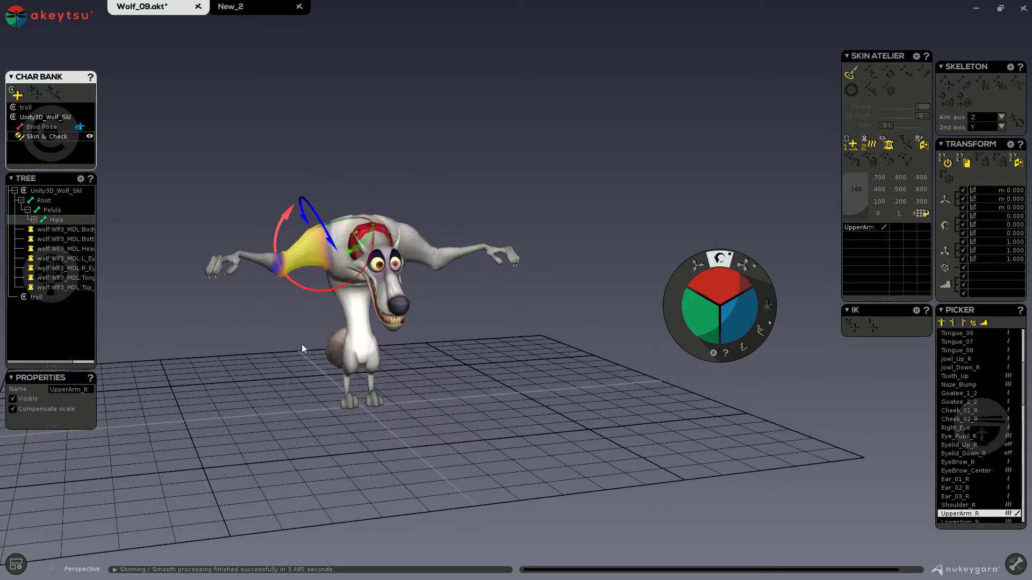
Step: Check the LowerArm_L skin weights, and lower the wolf's left arm by rotating UpperArm_L to about -46.9 on X
click(412, 247)
middle_drag(395, 328, 377, 321)
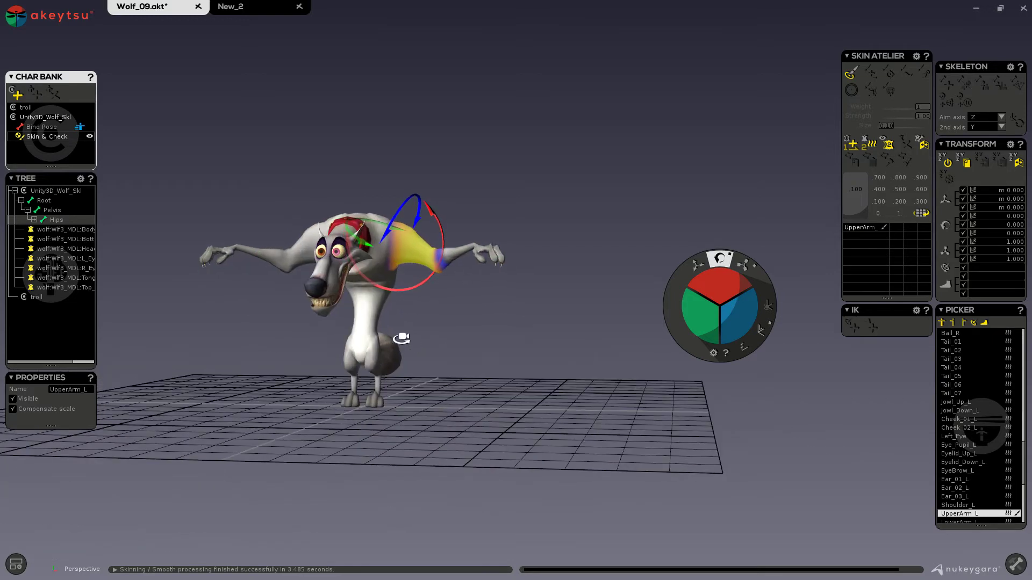
click(377, 320)
click(437, 250)
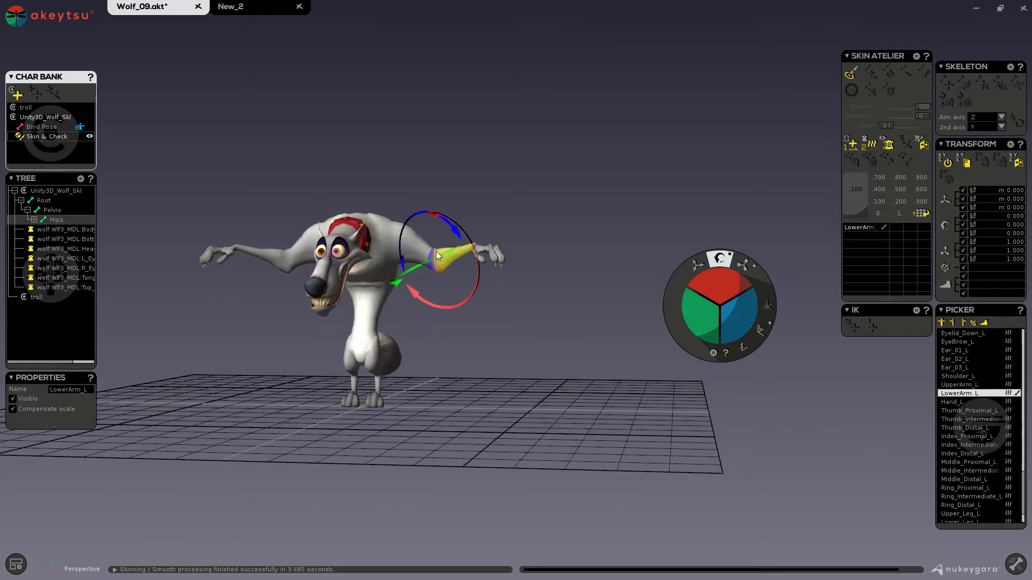
click(400, 250)
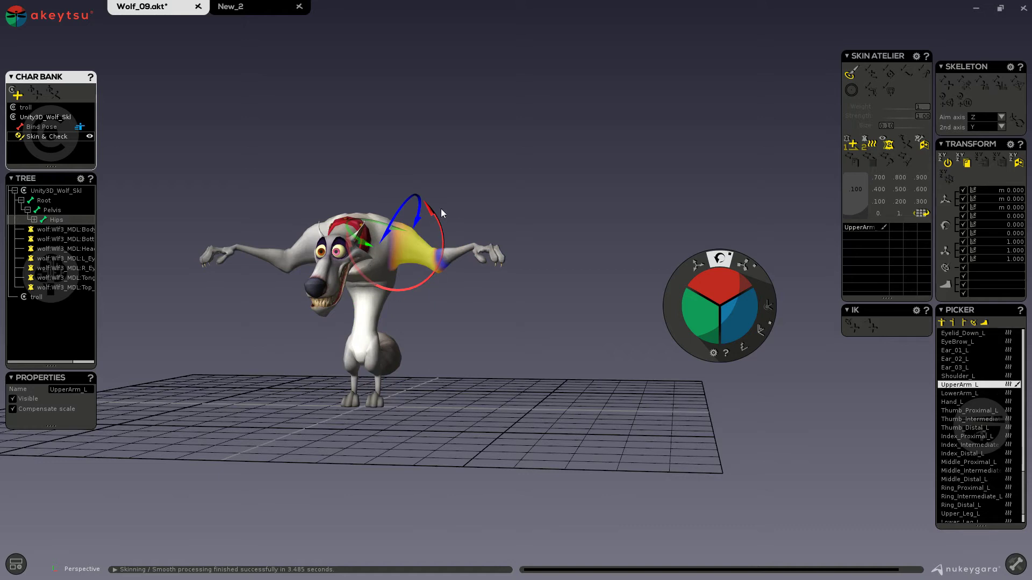
mouse_move(434, 210)
mouse_down()
mouse_move(442, 228)
mouse_move(448, 215)
mouse_move(451, 241)
mouse_move(446, 224)
mouse_up()
click(41, 127)
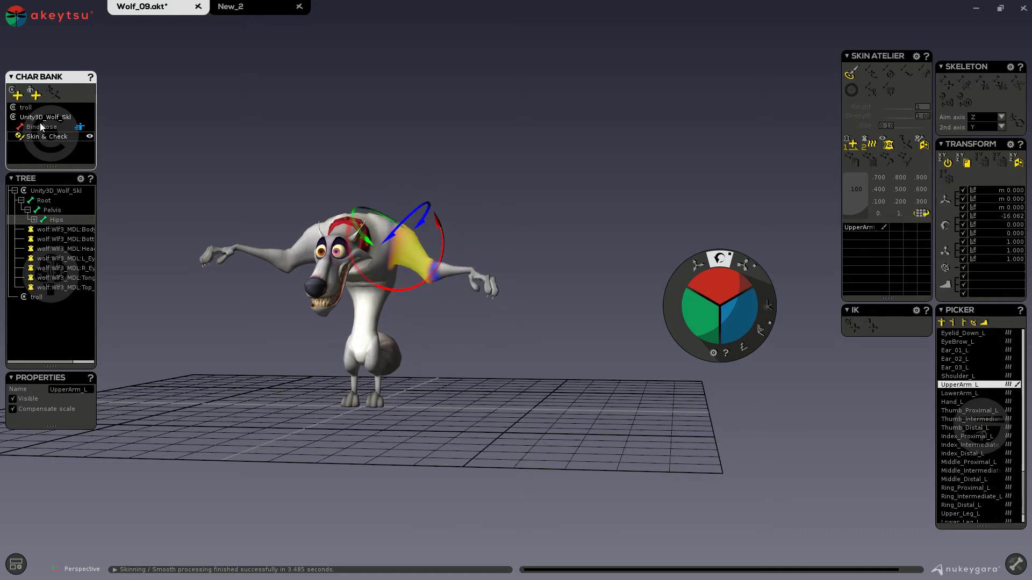
mouse_move(441, 247)
mouse_down()
mouse_move(411, 195)
mouse_move(401, 226)
mouse_move(440, 246)
mouse_up()
click(57, 137)
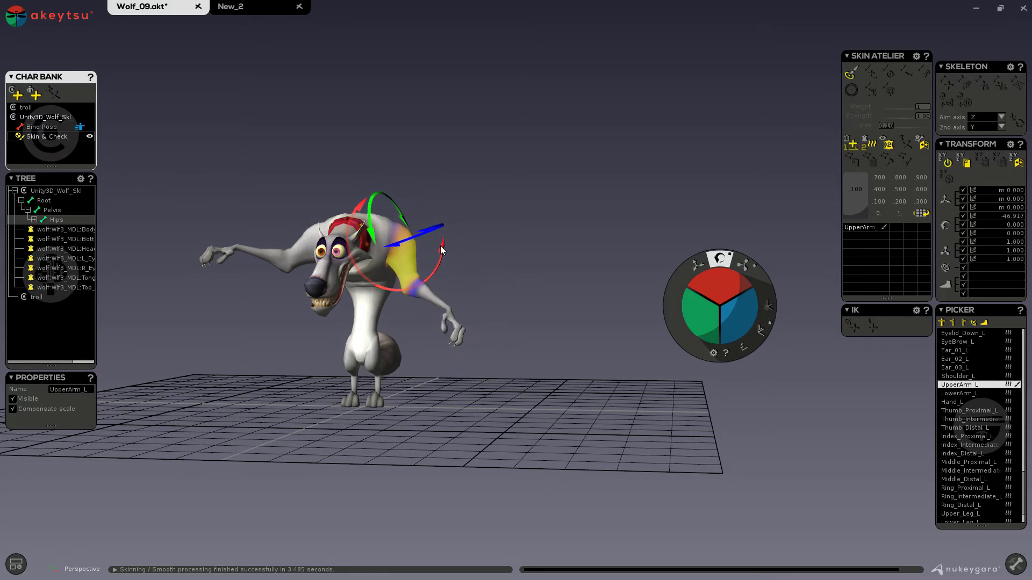
Step: Lower the UpperArm_R joint to match the other arm, and adjust UpperArm_L's rotation to about -44.0, 18.2, 17.9
click(310, 244)
drag(276, 220, 276, 252)
click(407, 266)
mouse_move(407, 266)
middle_down()
mouse_move(477, 288)
mouse_move(414, 249)
middle_up()
drag(414, 249, 379, 263)
middle_drag(379, 263, 447, 258)
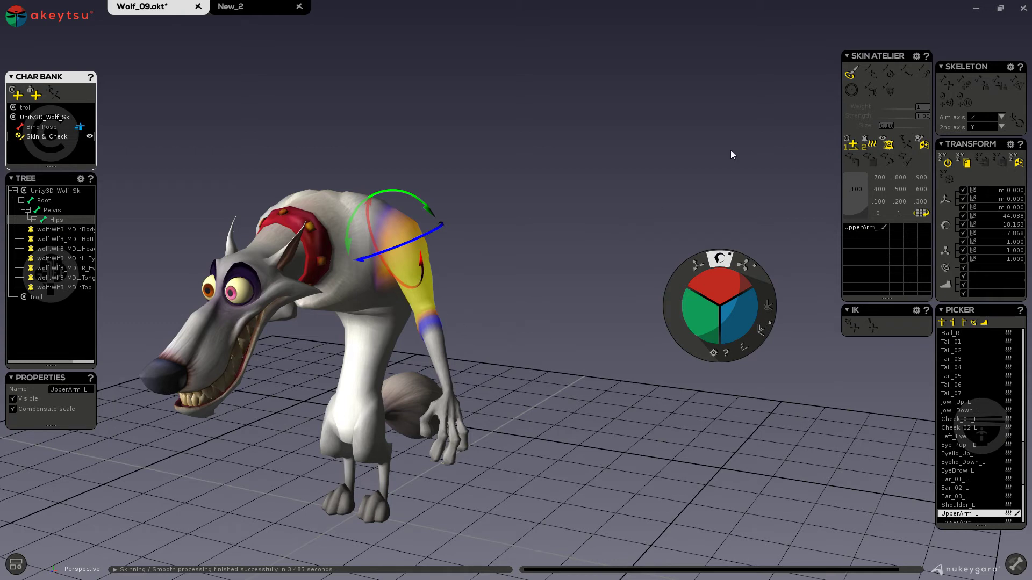
Step: Try the skin weight painting brush on UpperArm_L, leave painting, and examine the wolf's overall deformation
click(852, 74)
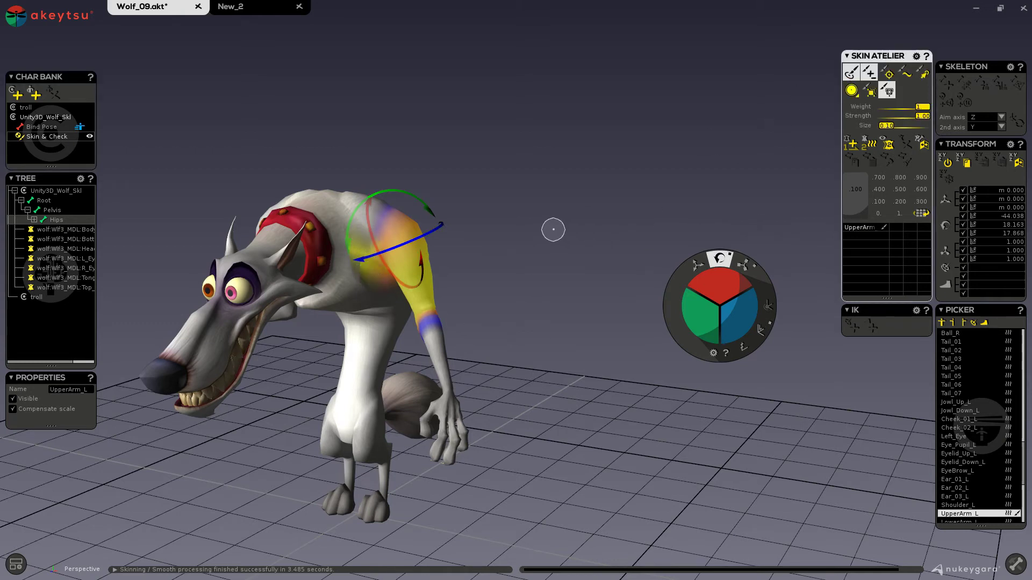
click(852, 74)
mouse_move(550, 231)
middle_down()
mouse_move(605, 214)
mouse_move(559, 217)
mouse_move(495, 247)
middle_up()
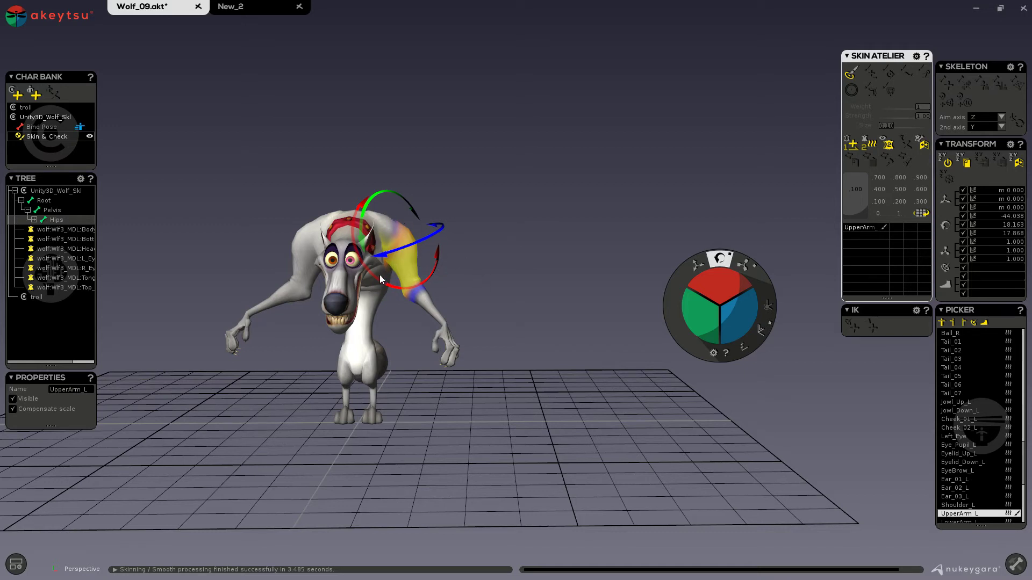
alt+drag(379, 265, 354, 359)
alt+drag(292, 353, 265, 298)
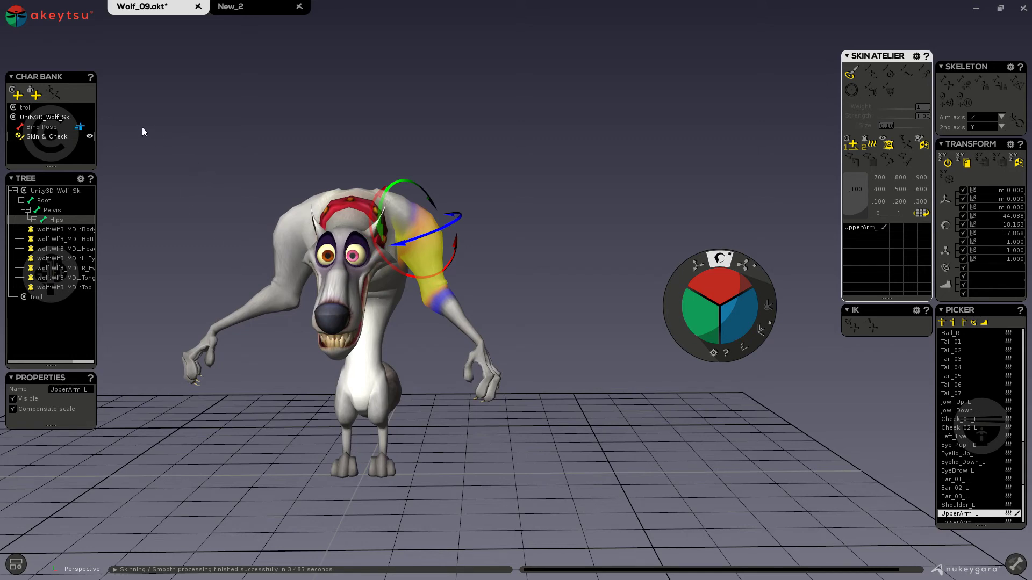
Step: Open the scene Wolf_Trailer_V1.akt from the wolf folder in place of the empty New_2 scene
click(223, 9)
click(25, 23)
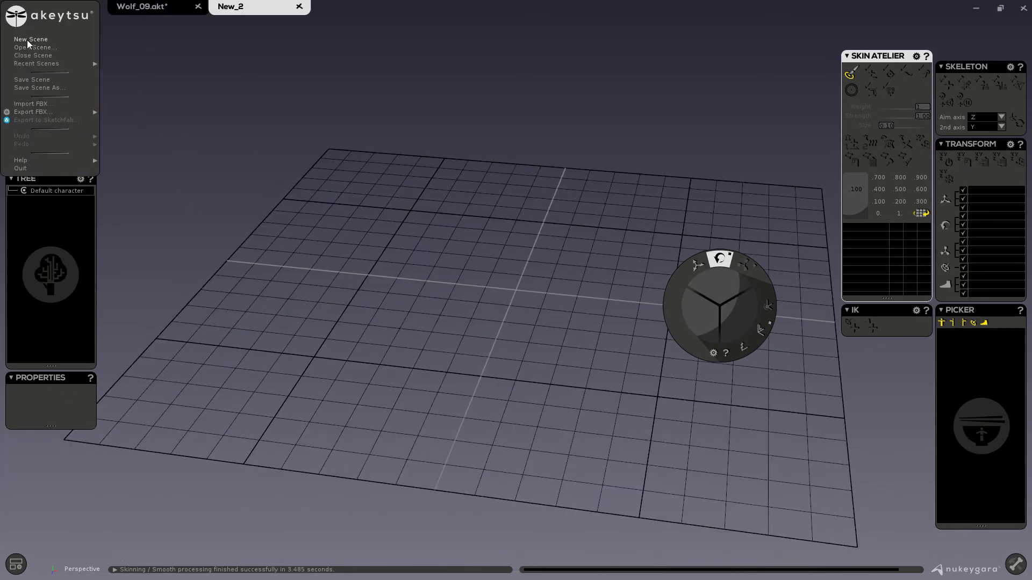
click(28, 47)
click(492, 251)
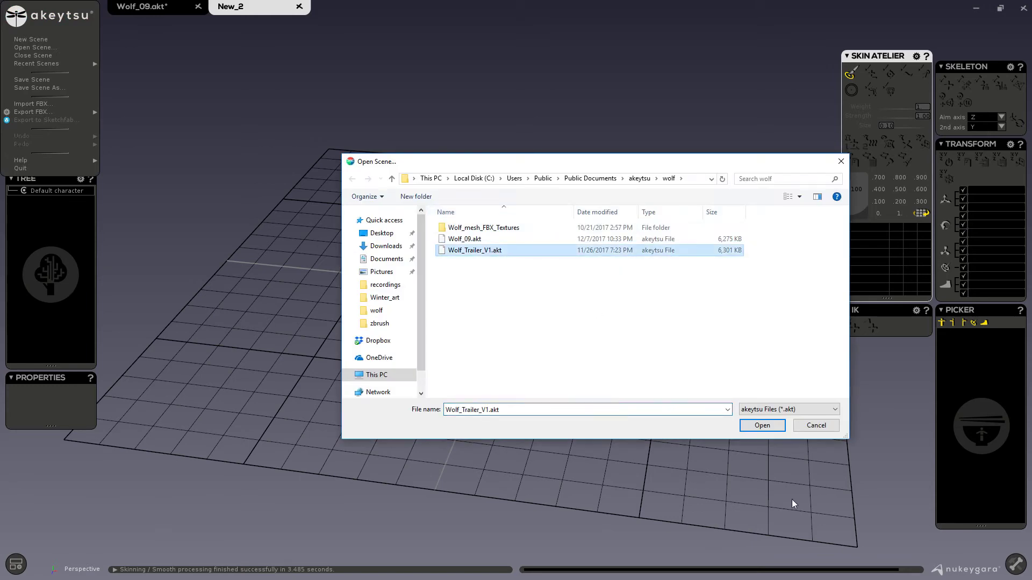
click(763, 425)
Step: Go to the first key of the Jump_Good animation, and switch to rigging with the wolf in Skin & Check mode
drag(406, 521, 145, 524)
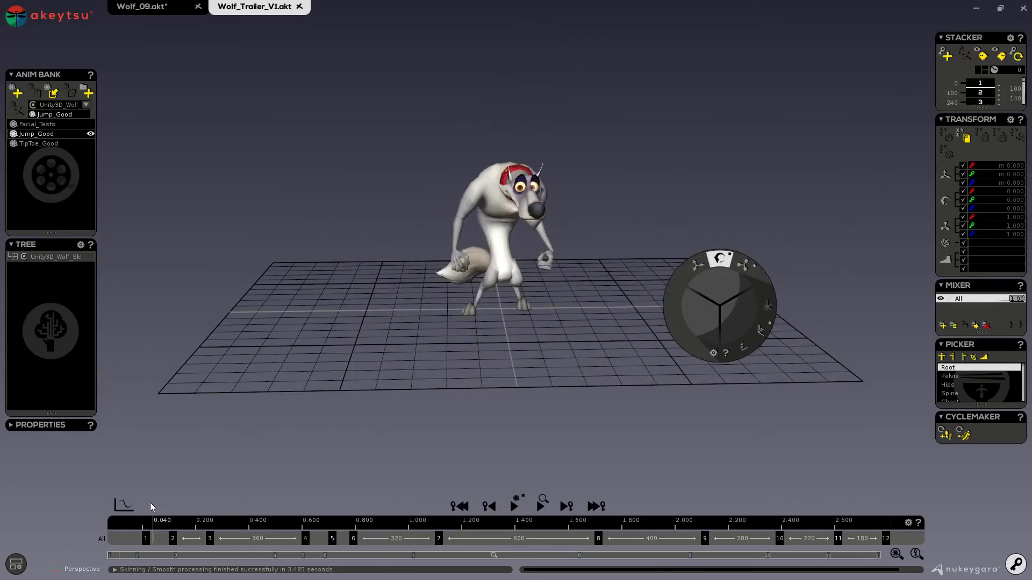
click(145, 539)
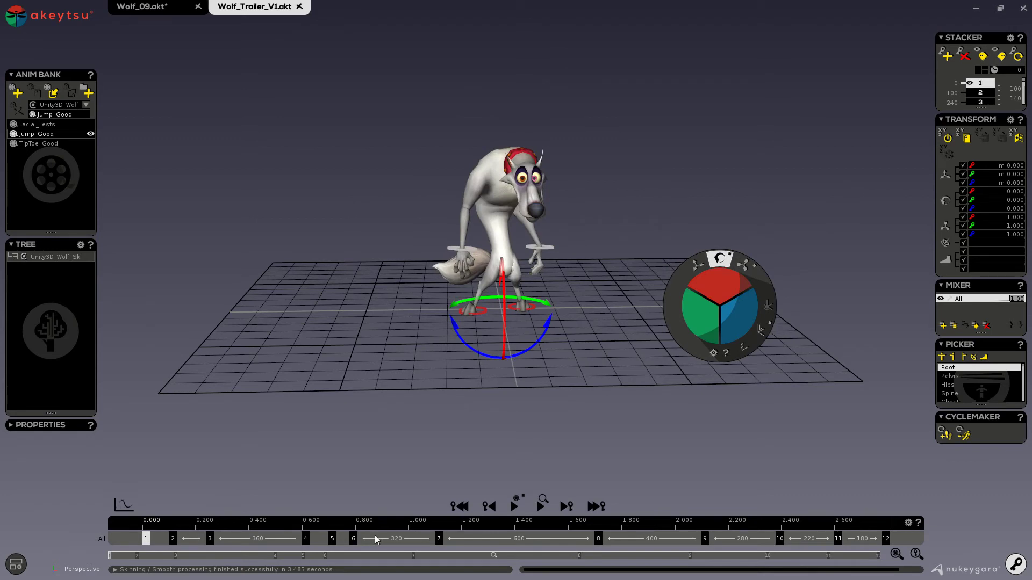
click(1016, 567)
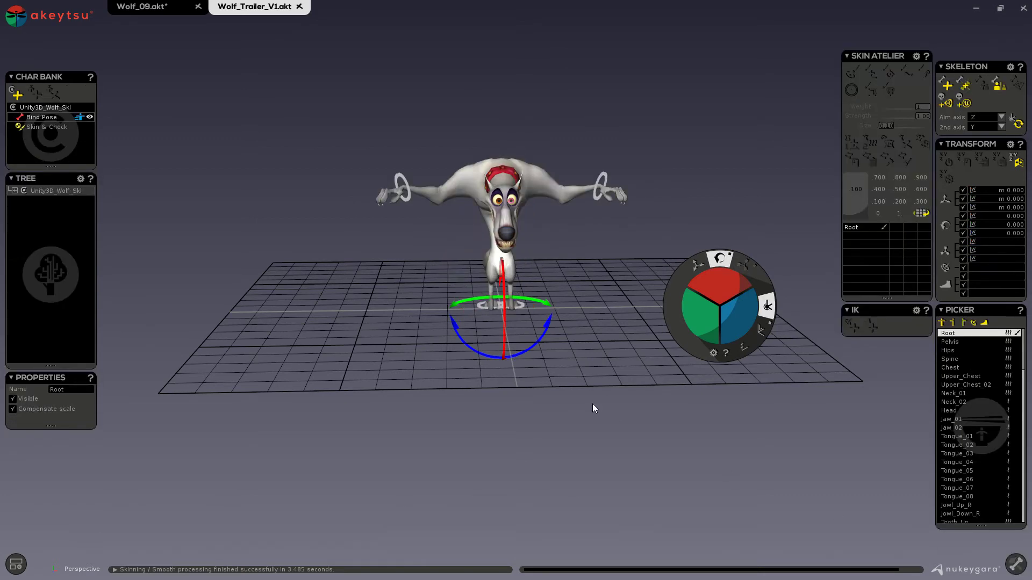
click(34, 127)
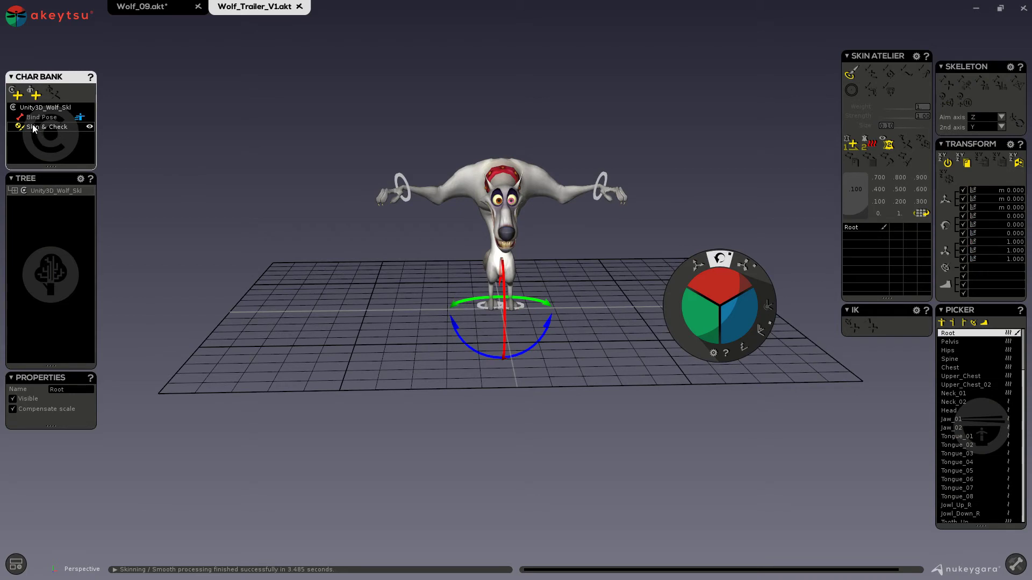
Step: Pose the wolf's right arm by rotating UpperArm_R to about -27.7, -53.6, -56.9 and bending LowerArm_R at the elbow
click(446, 192)
drag(440, 171, 430, 196)
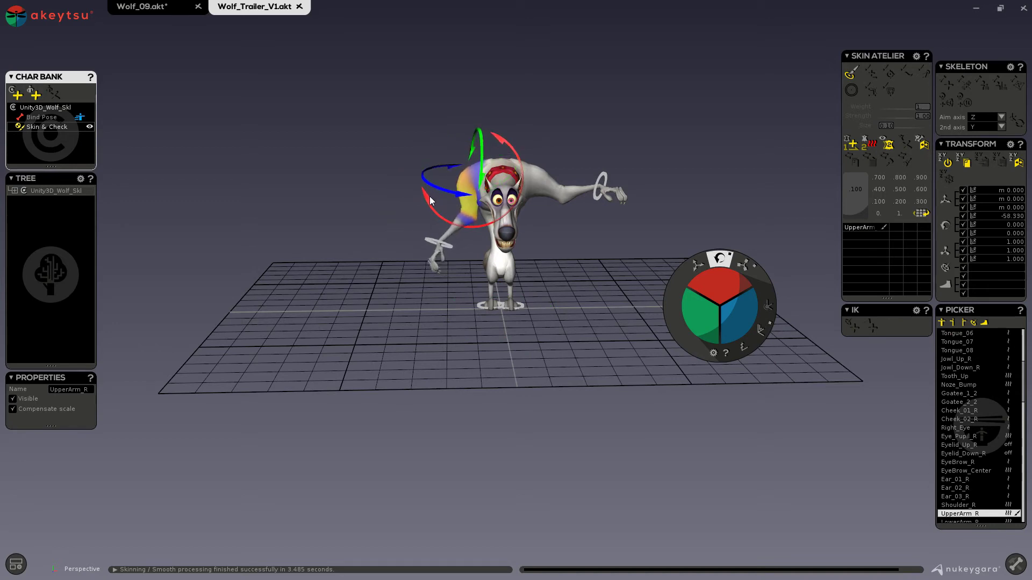
drag(732, 322, 737, 356)
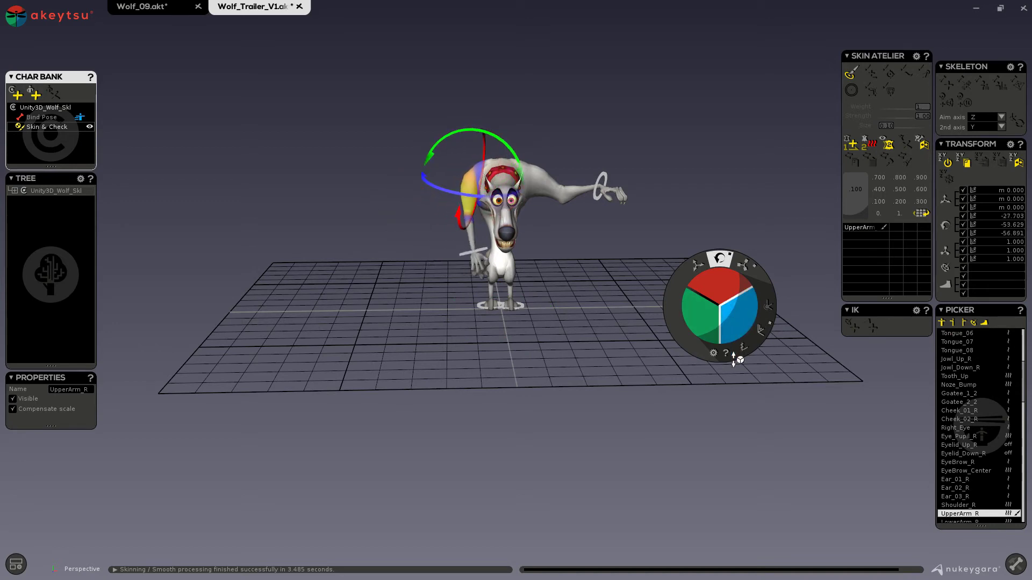
key(Down)
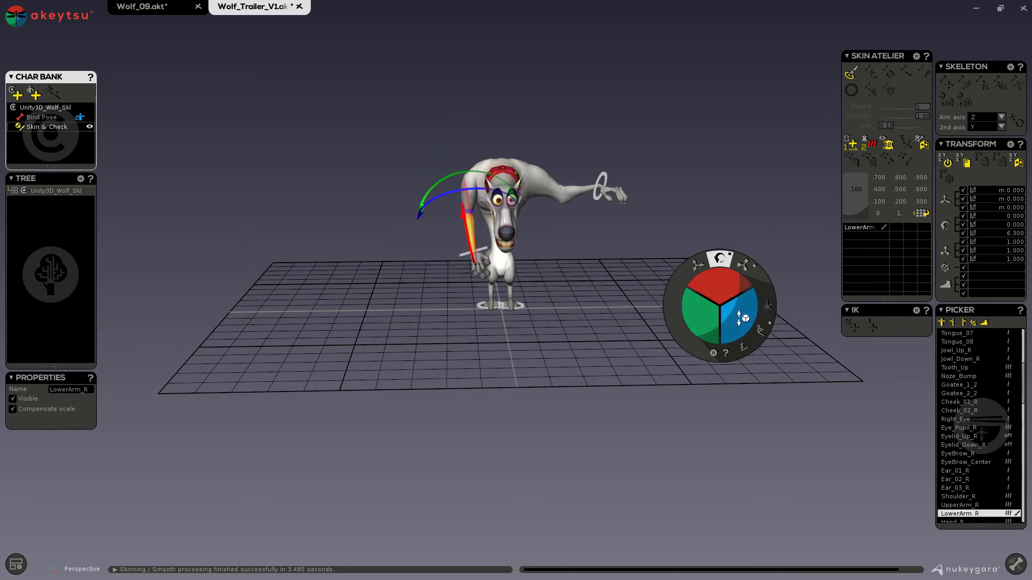
drag(722, 288, 719, 242)
drag(744, 321, 711, 230)
click(704, 263)
Step: Pose the wolf's left arm down the joint chain, with Hand_L rotated to about 65.8, 18.5, 22.4
click(562, 195)
key(Down)
key(Down)
drag(719, 279, 719, 255)
drag(734, 321, 734, 325)
alt+drag(602, 359, 433, 324)
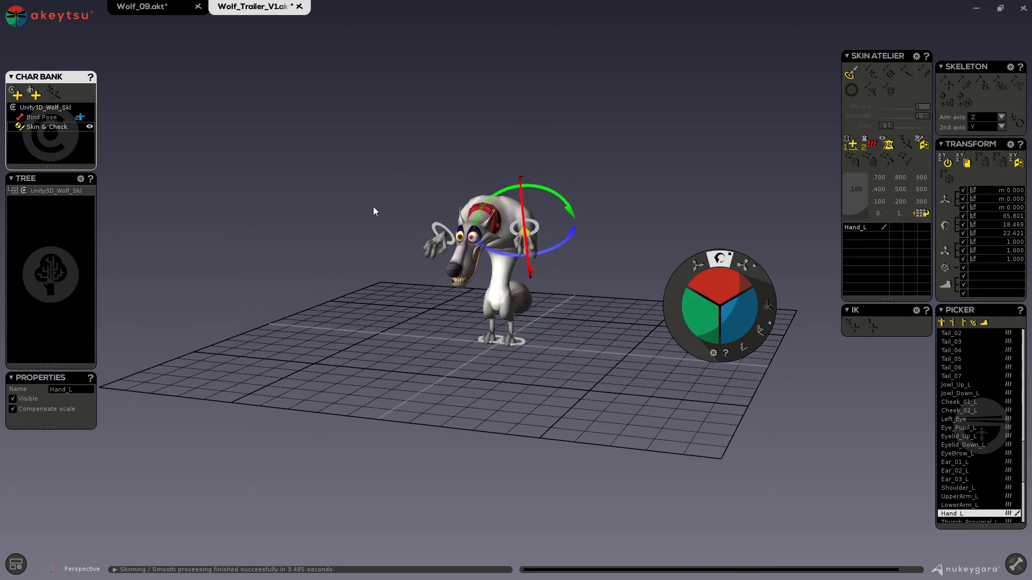
Step: Create a Ref Pose from the current wolf pose, and convert the existing animations so they are preserved
click(31, 94)
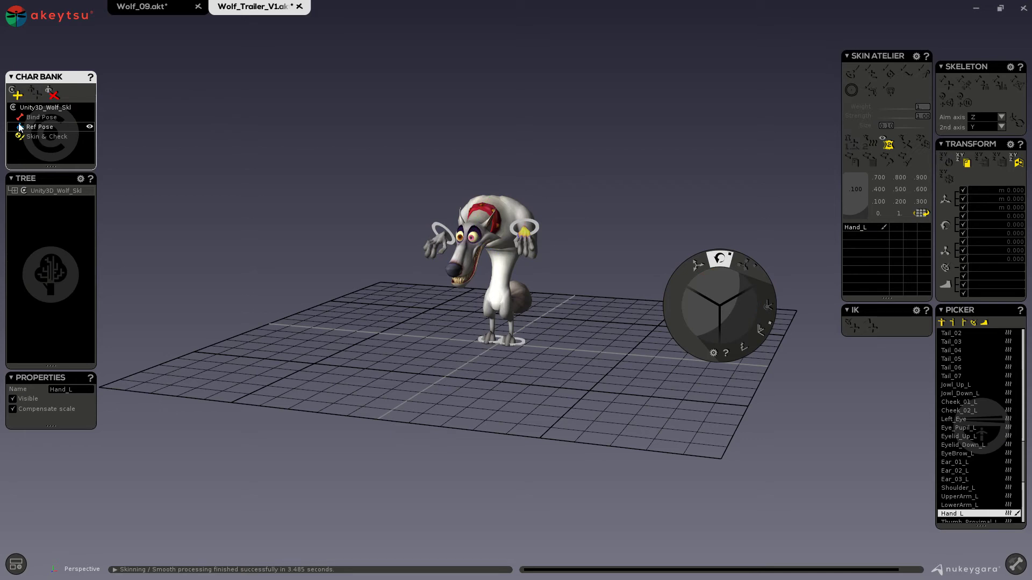
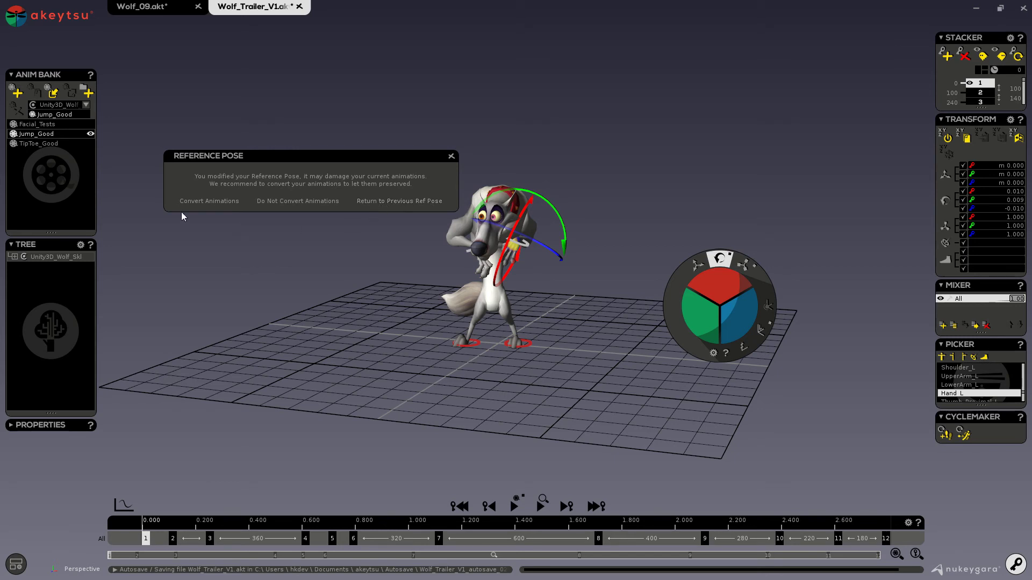
click(198, 201)
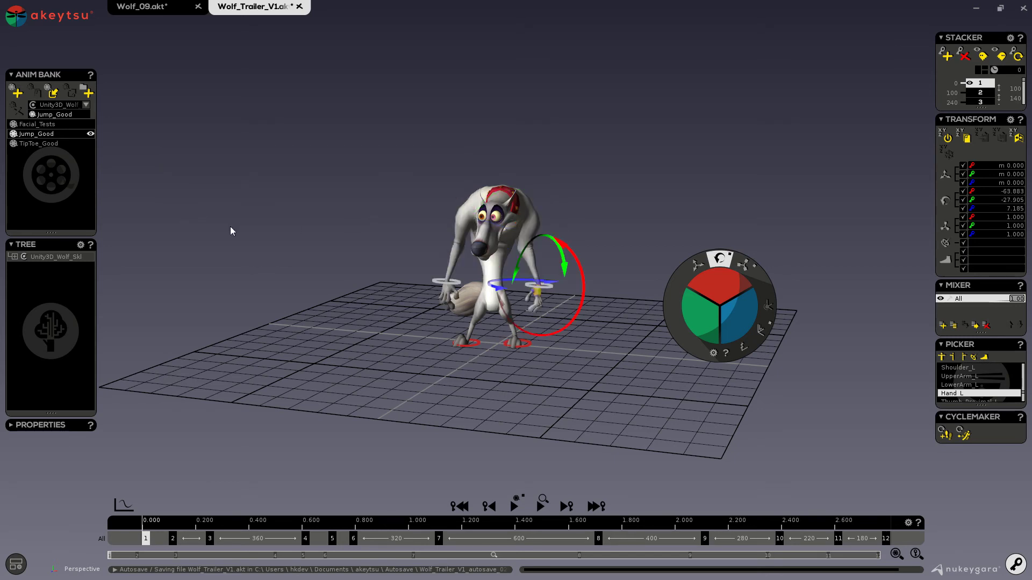
Step: Check the start of the converted Jump_Good animation and display the TipToe_Good animation
mouse_move(143, 524)
mouse_down()
mouse_move(420, 533)
mouse_move(144, 530)
mouse_up()
click(52, 145)
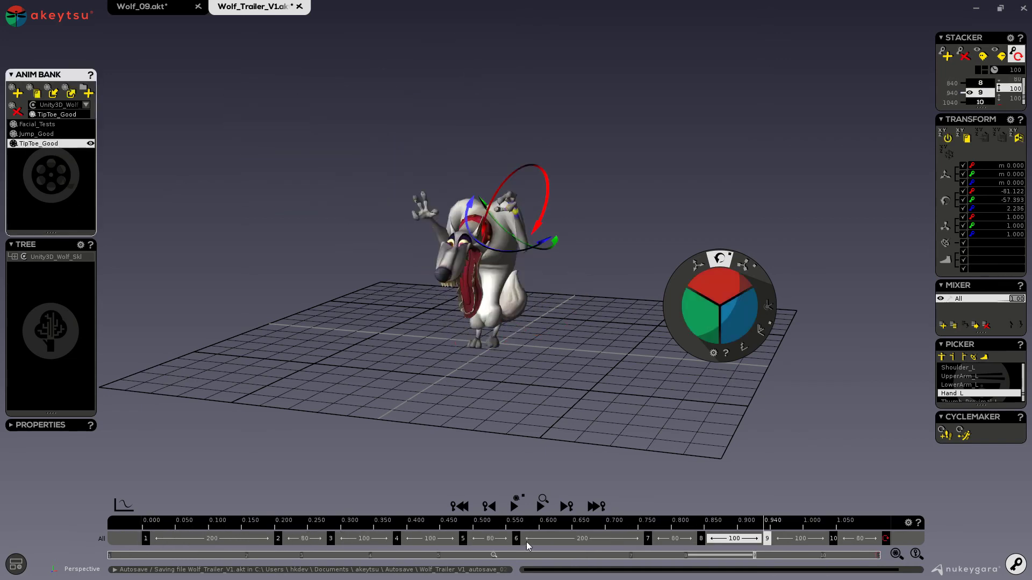
Step: Play the converted TipToe_Good animation and add a new animation to the wolf's animation bank
click(512, 508)
click(17, 93)
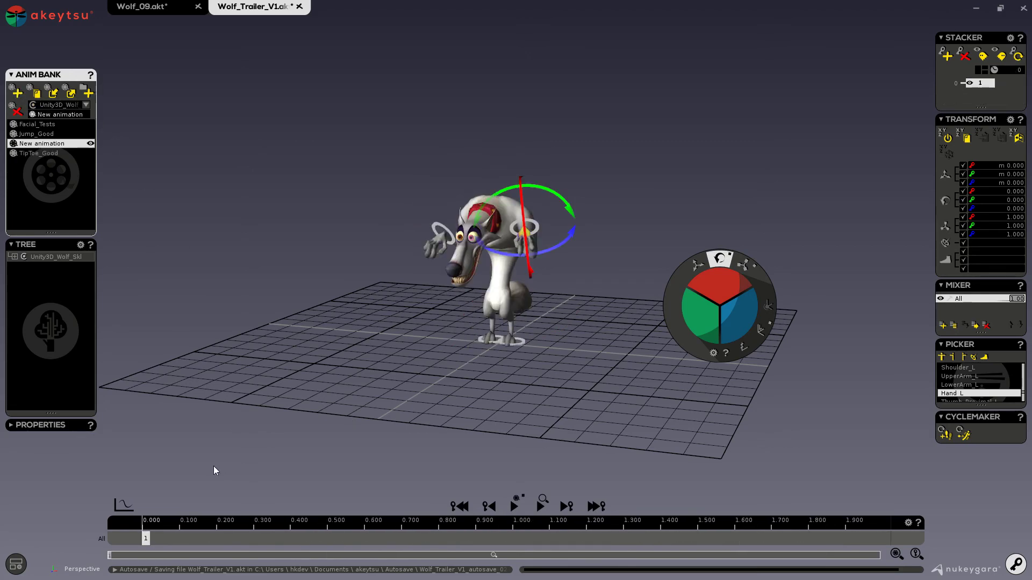
middle_drag(324, 438, 298, 393)
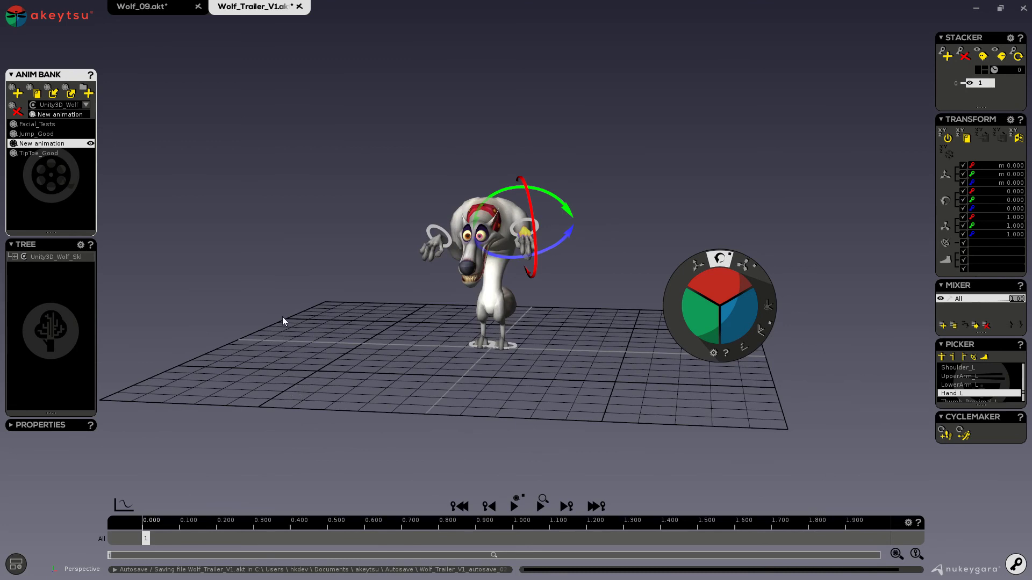
Step: Switch to rigging mode and compare the wolf's Bind Pose with its Skin & Check pose
key(Tab)
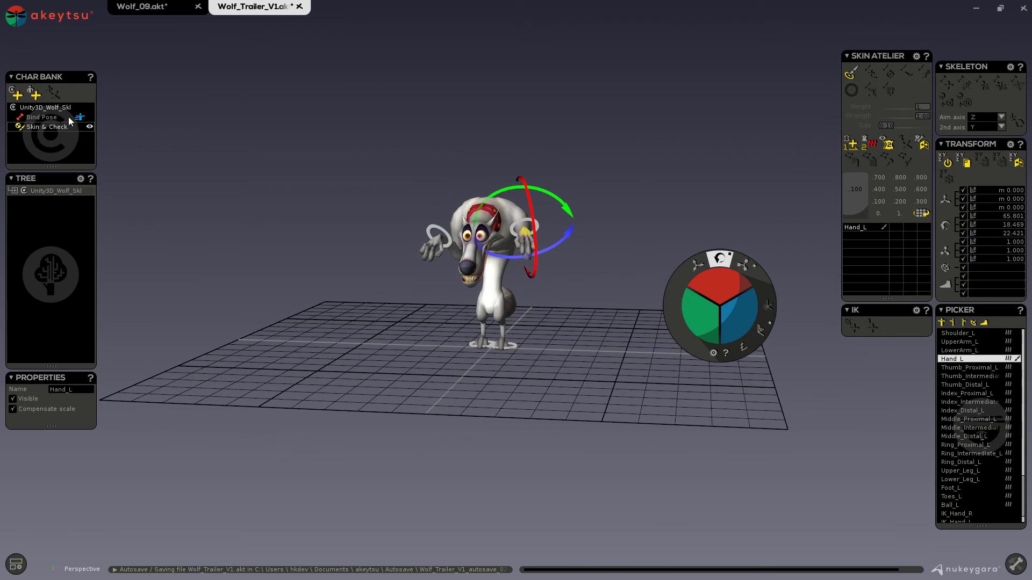
click(45, 117)
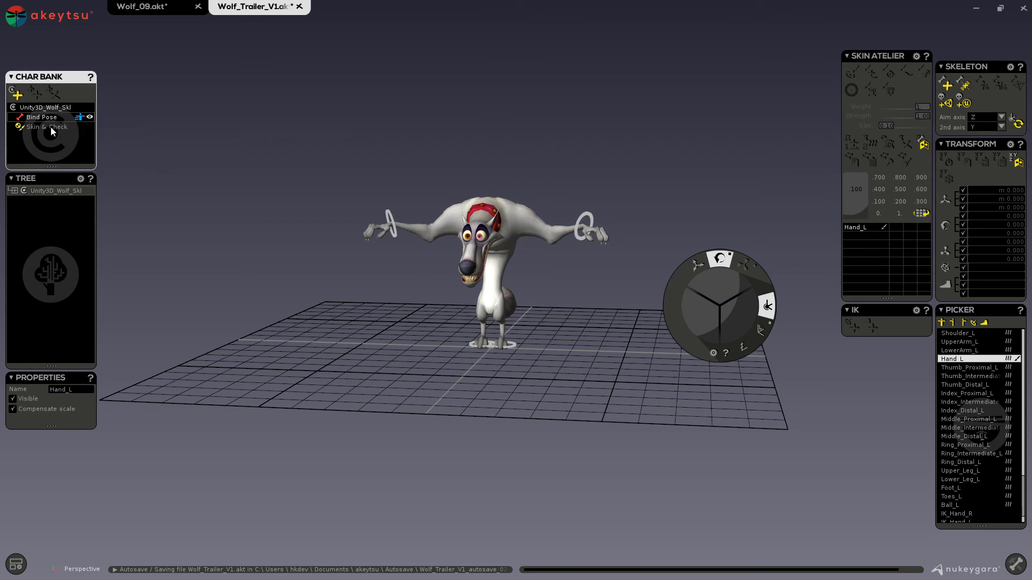
click(51, 127)
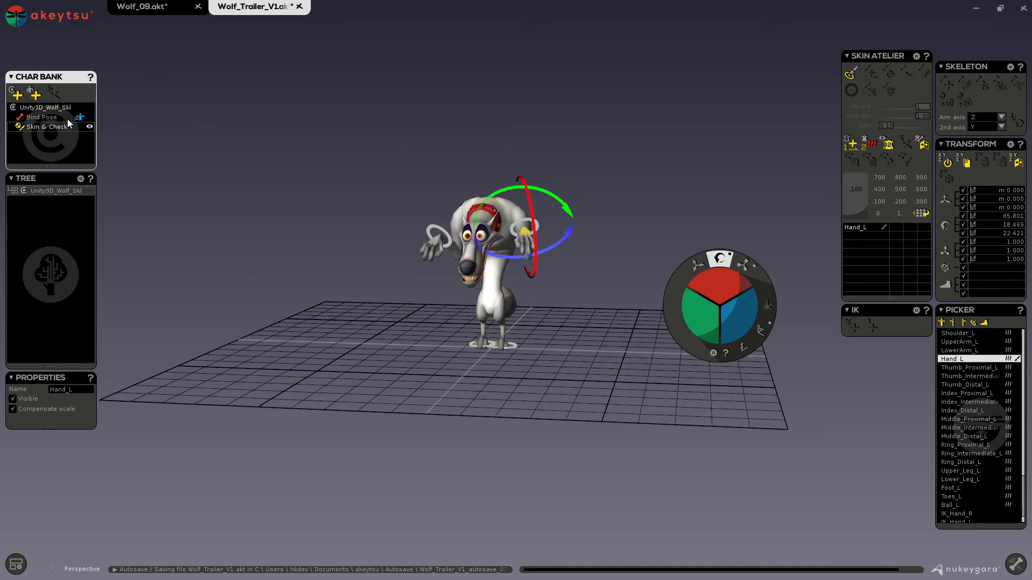
Step: Create a Ref Pose from the wolf's Skin & Check pose, return to animation mode and choose not to convert the animations
click(33, 94)
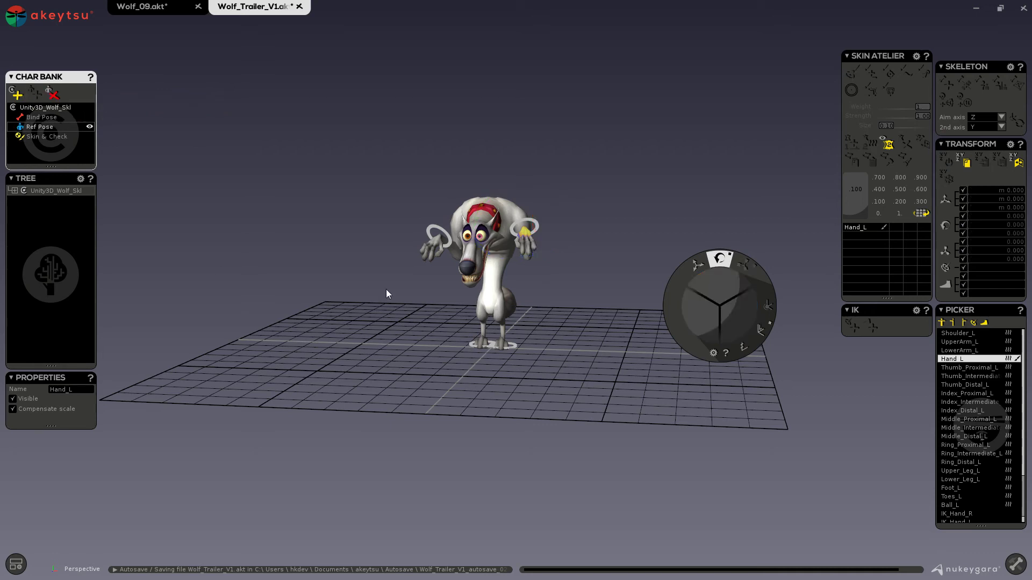
click(1015, 564)
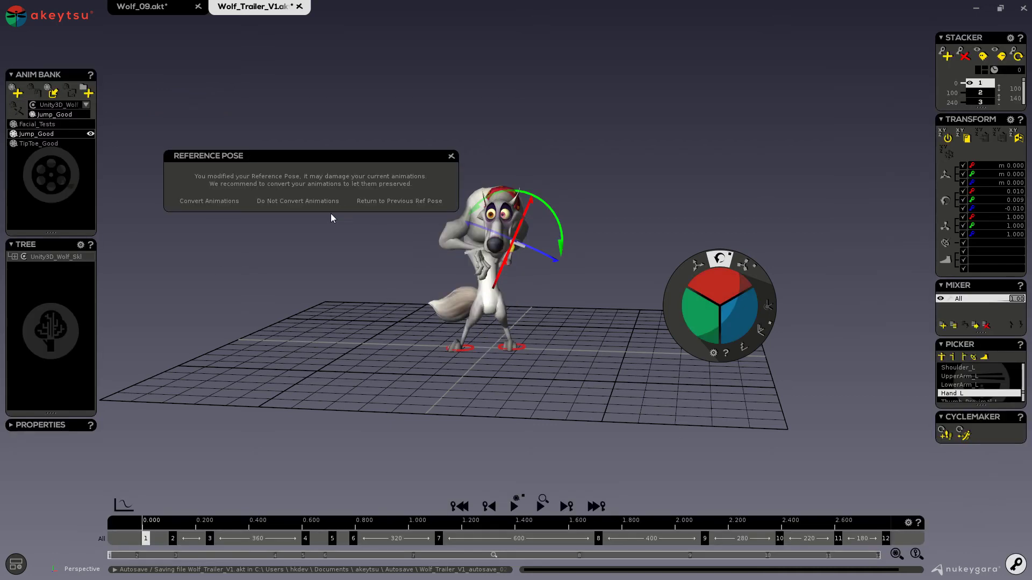
click(274, 200)
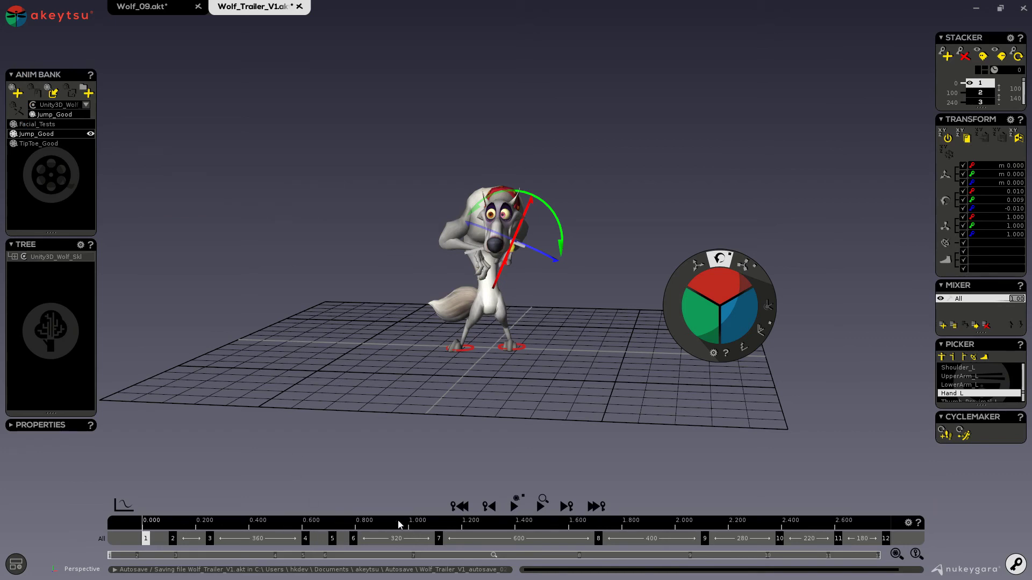
Step: Scrub and play the unconverted Jump_Good animation, and play TipToe_Good to check how the new Ref Pose affects them
drag(400, 525, 197, 550)
click(515, 505)
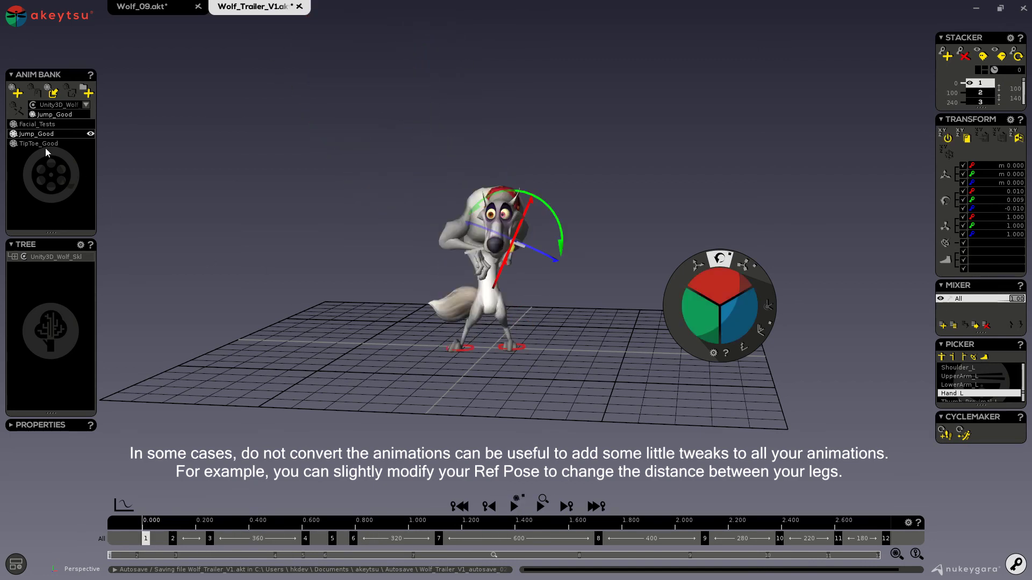
click(46, 145)
click(514, 505)
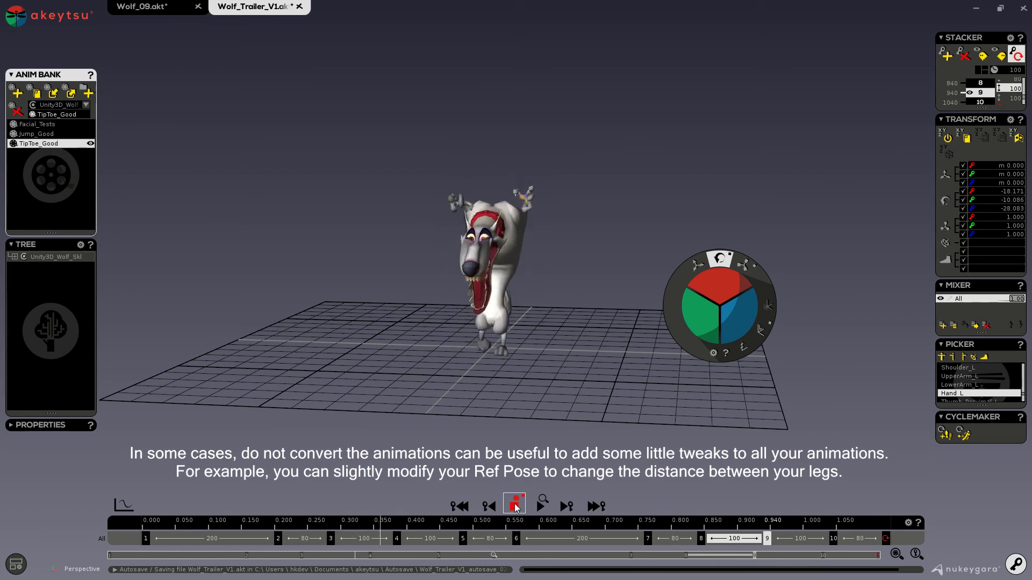
click(515, 507)
click(515, 506)
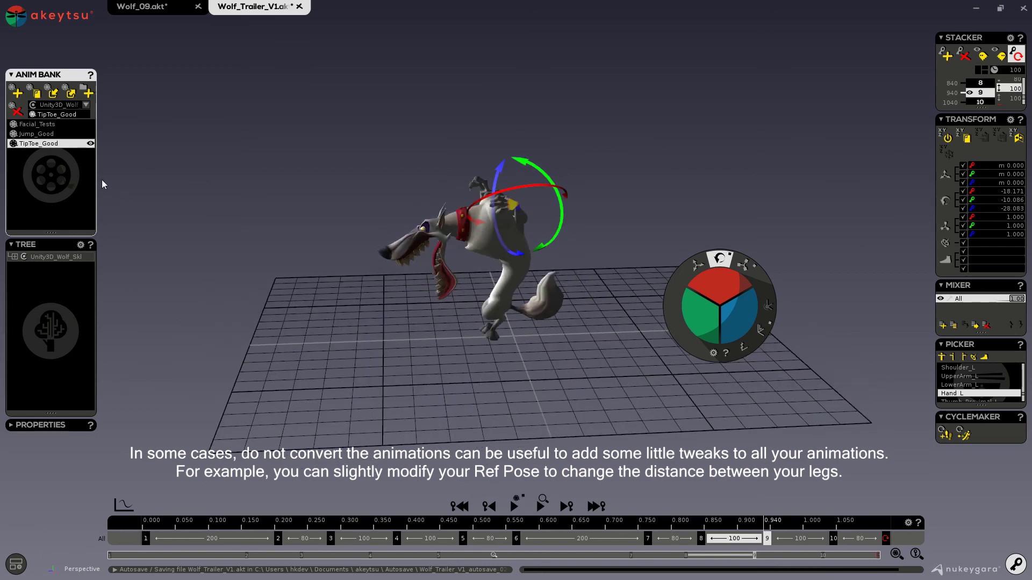
Step: Add a new animation and compare its starting pose with the unconverted Facial_Tests and TipToe_Good animations
click(17, 93)
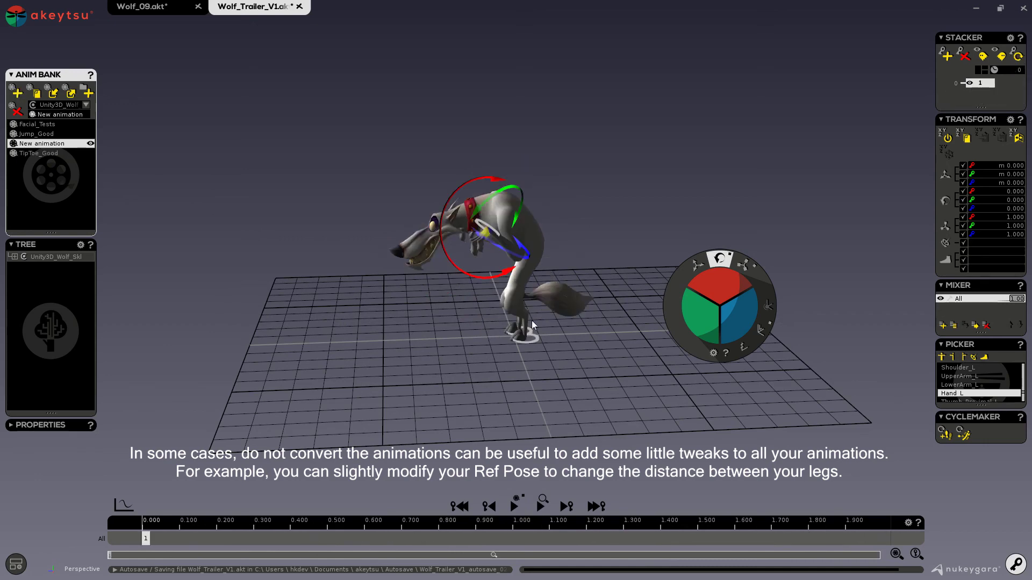
mouse_move(537, 325)
middle_down()
mouse_move(517, 328)
mouse_move(548, 328)
middle_up()
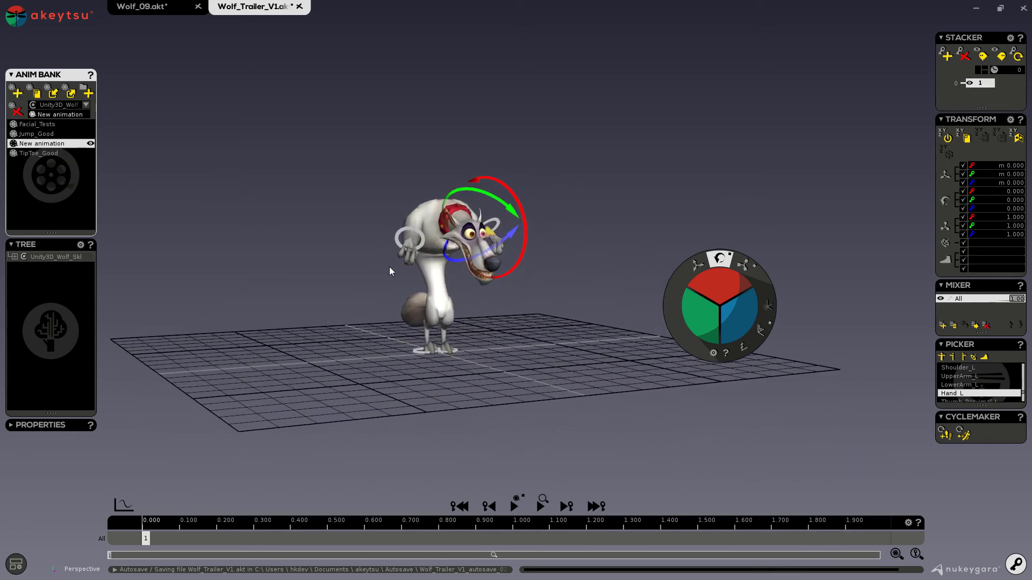
click(30, 134)
click(29, 124)
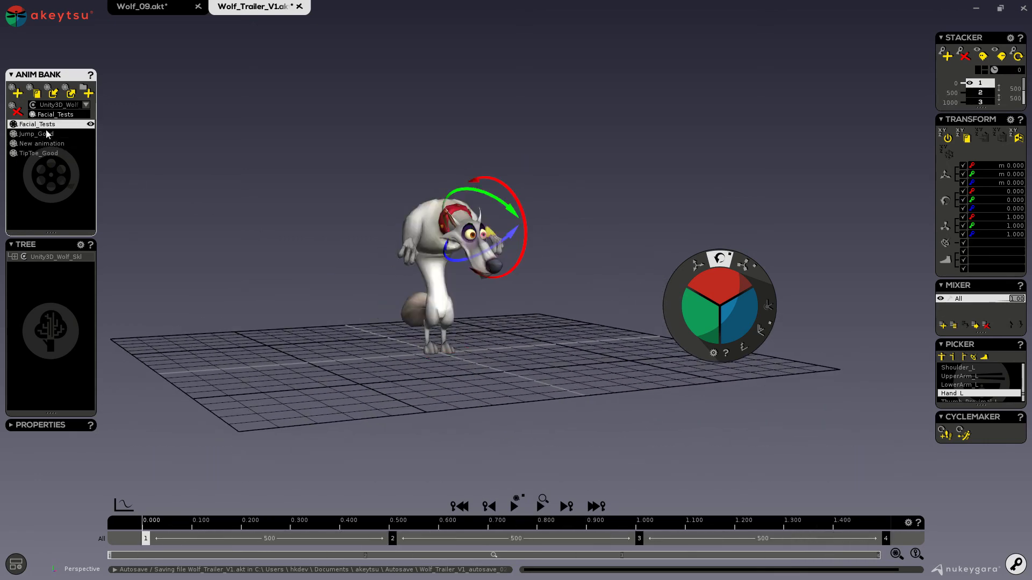
middle_drag(288, 239, 201, 237)
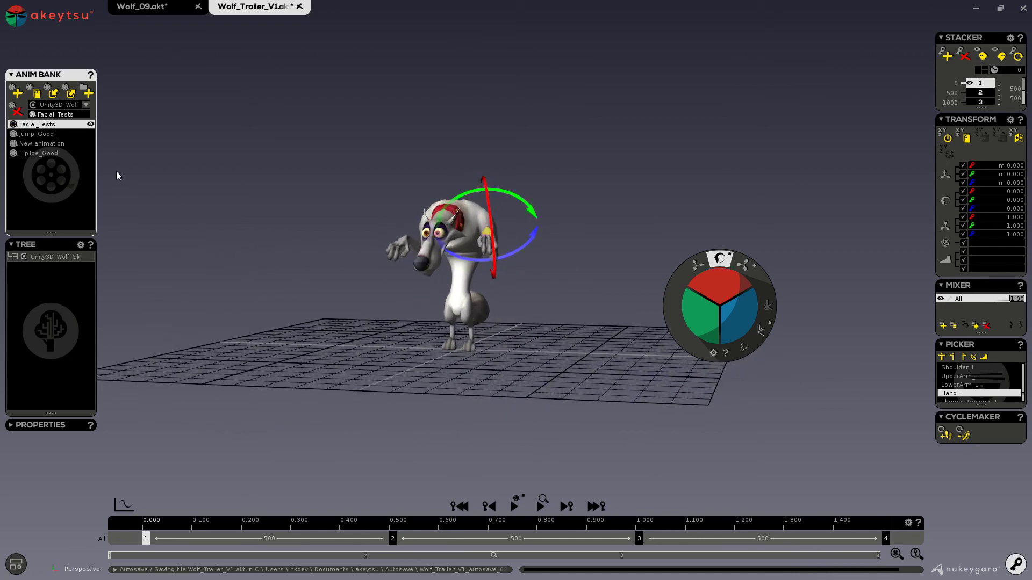
click(54, 153)
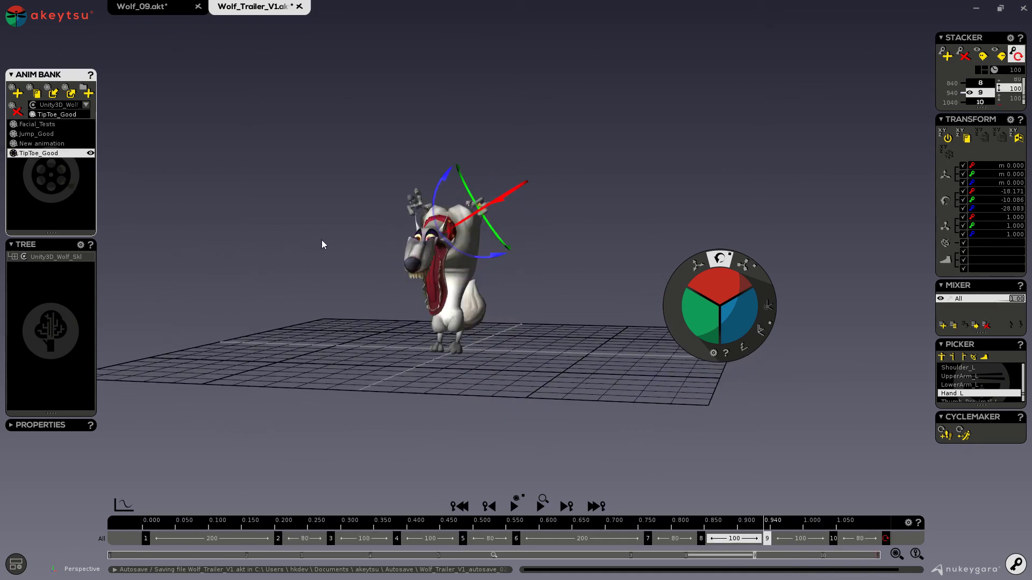
middle_drag(321, 239, 339, 277)
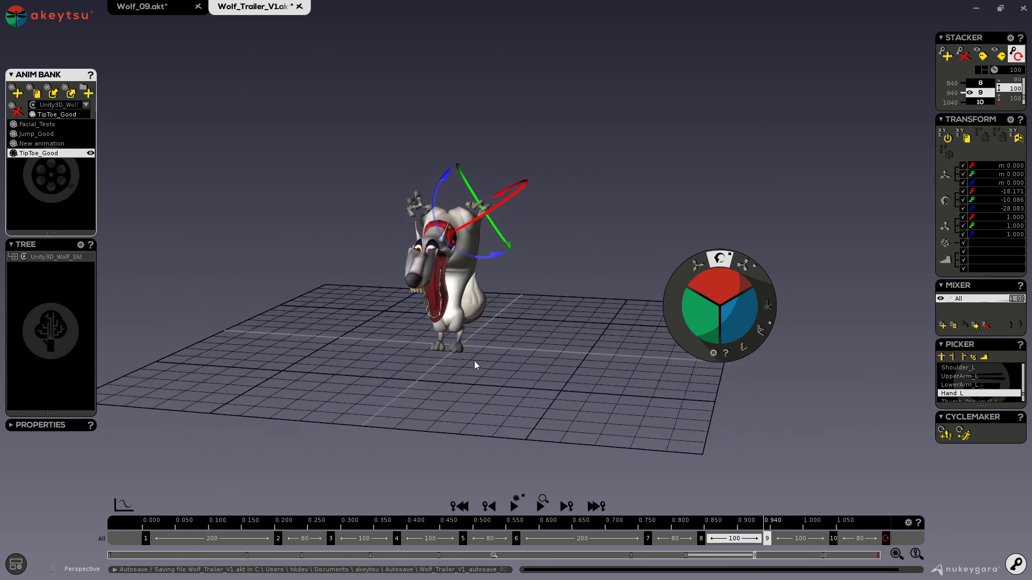
shift+middle_drag(474, 366, 450, 407)
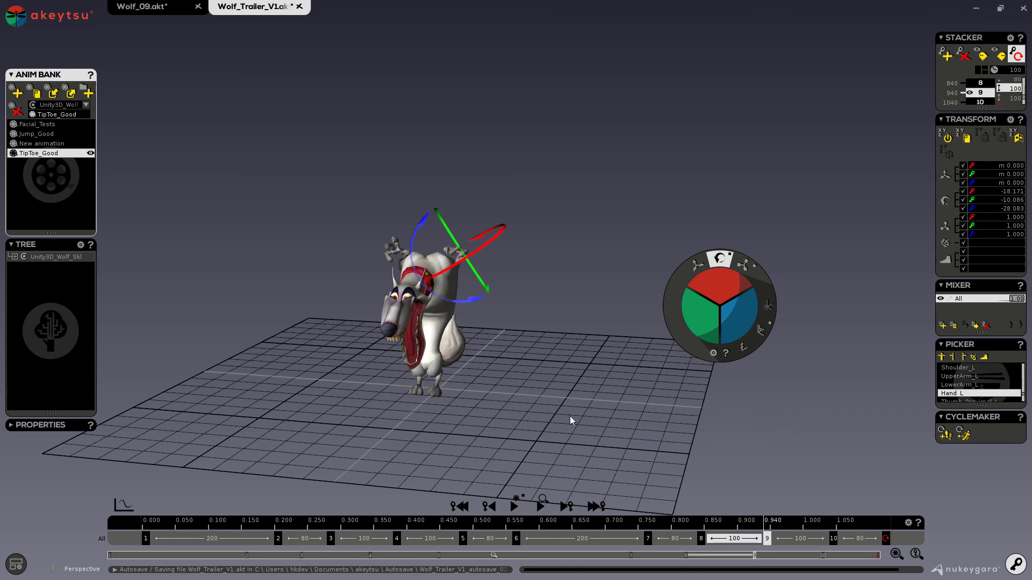
Step: Return to rigging mode and delete the wolf's Ref Pose
click(1015, 564)
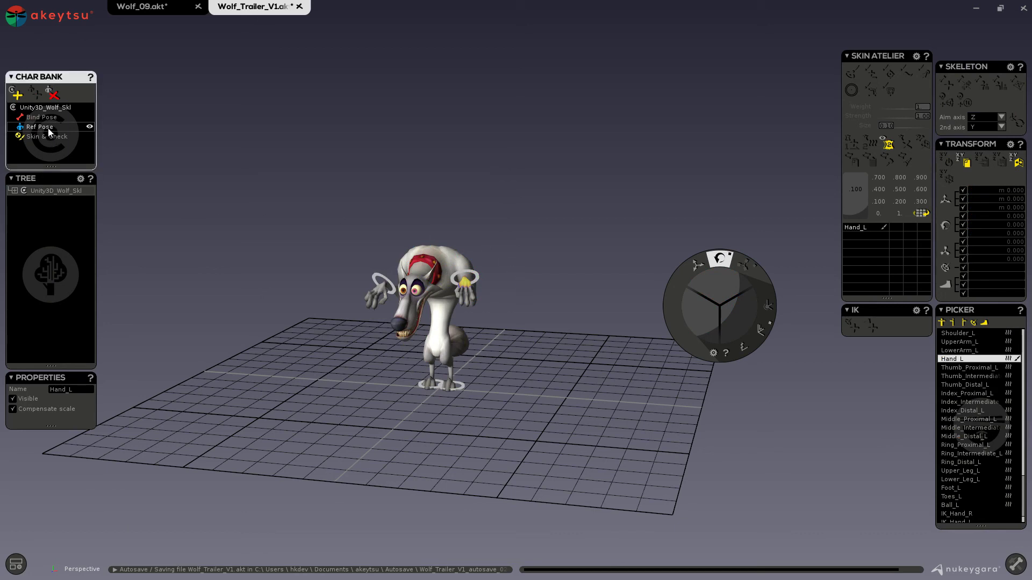
click(52, 95)
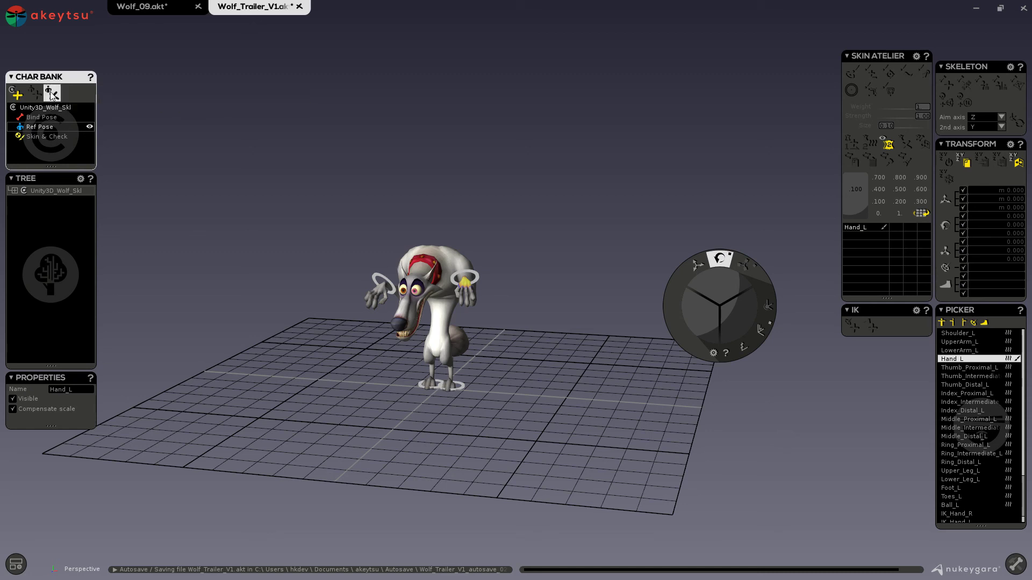